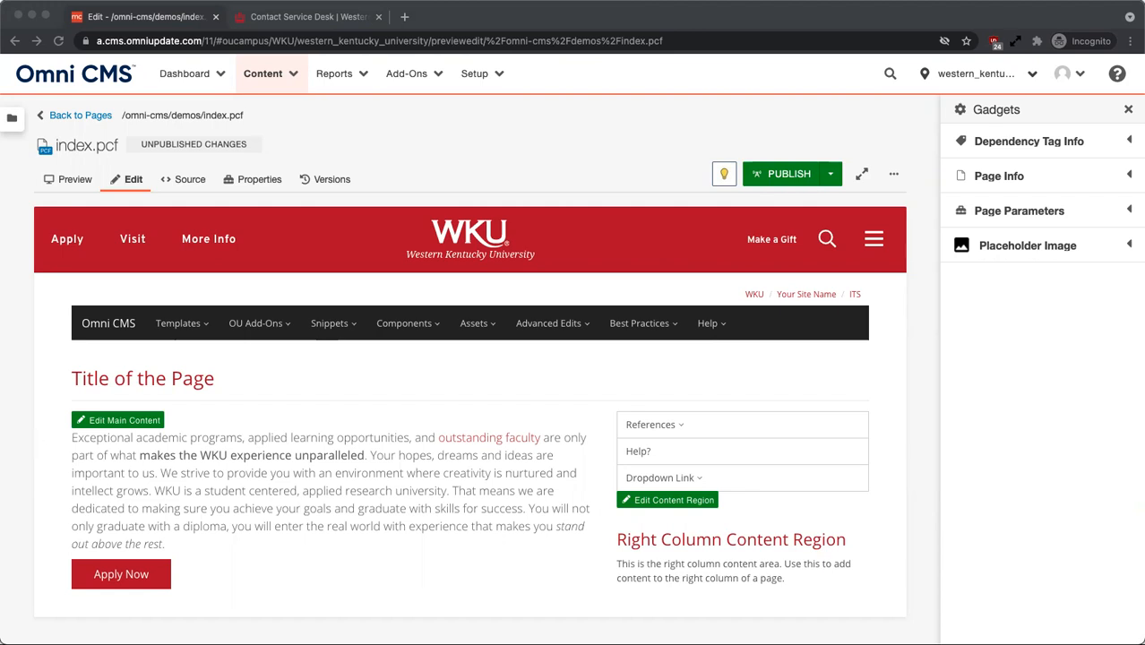
# Hide and redisplay the gadgets sidebar, and open the page's main content region for editing.
pyautogui.click(1034, 403)
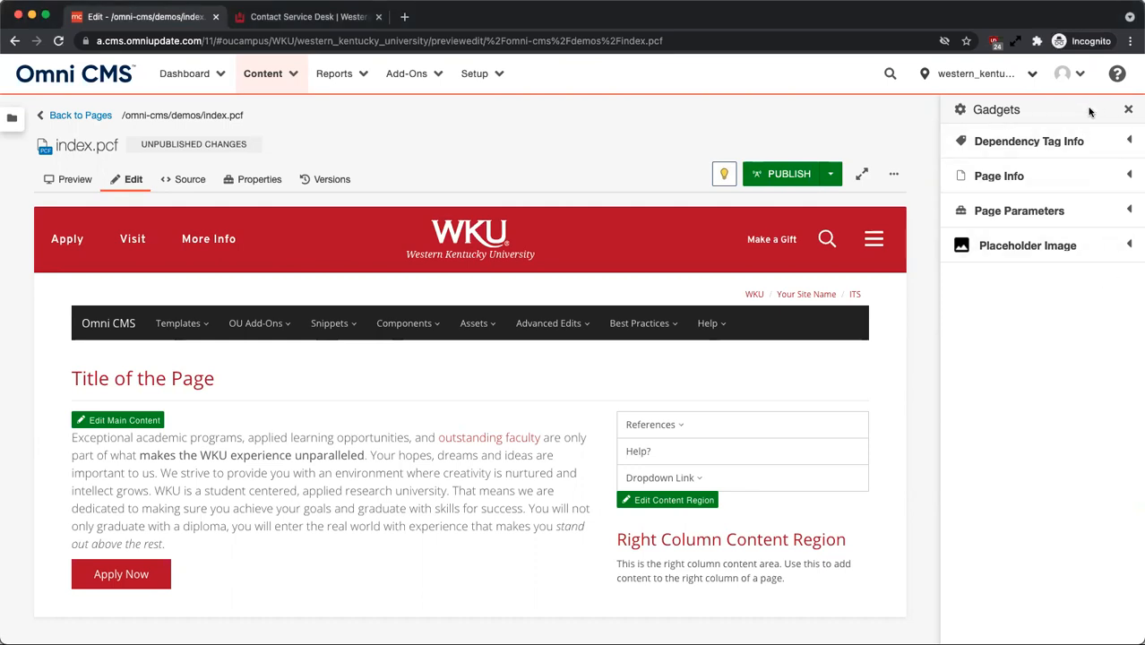
pyautogui.click(1130, 111)
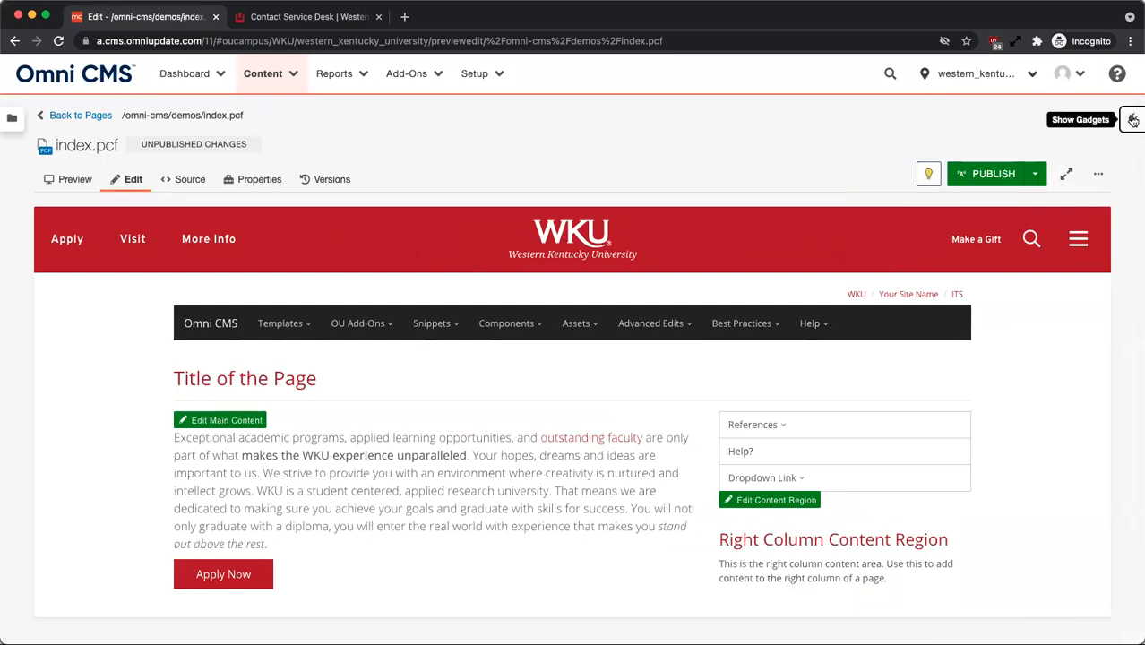
pyautogui.click(1133, 120)
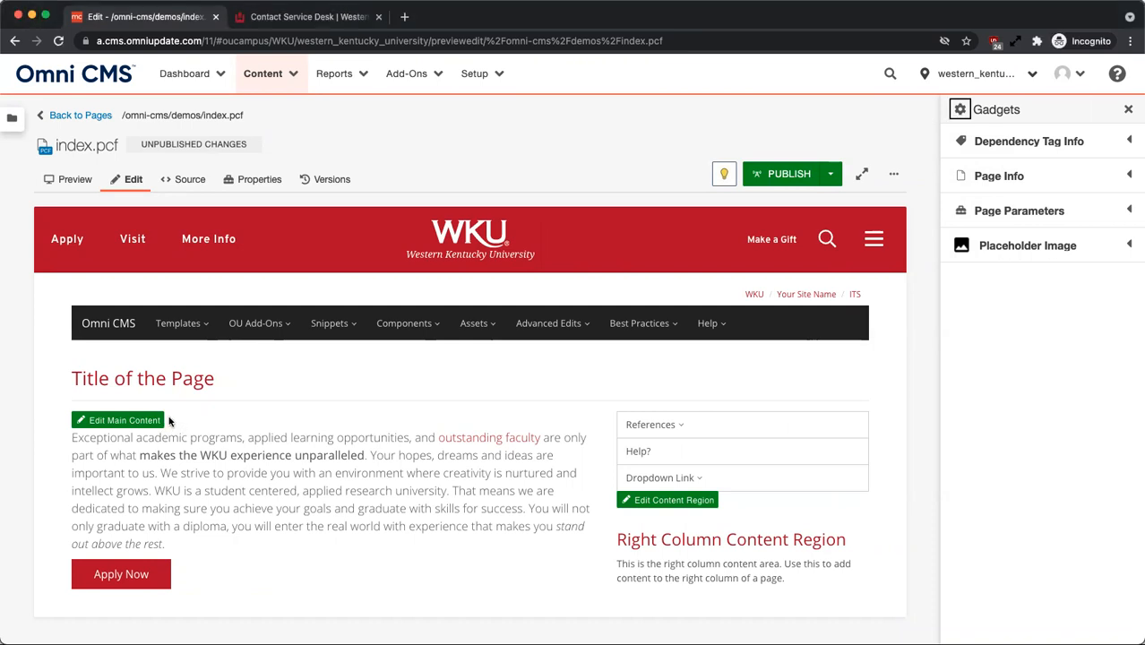
pyautogui.click(133, 424)
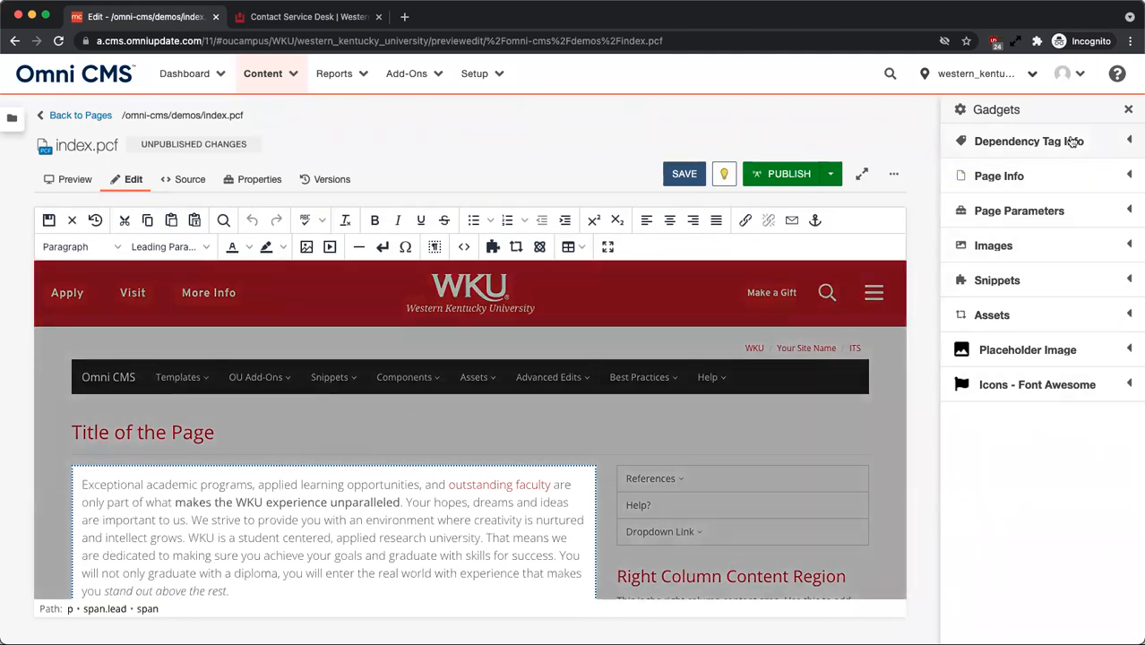
# Review the gadgets available for the sidebar, disable and re-enable the Assets gadget, and save the selection.
pyautogui.click(960, 113)
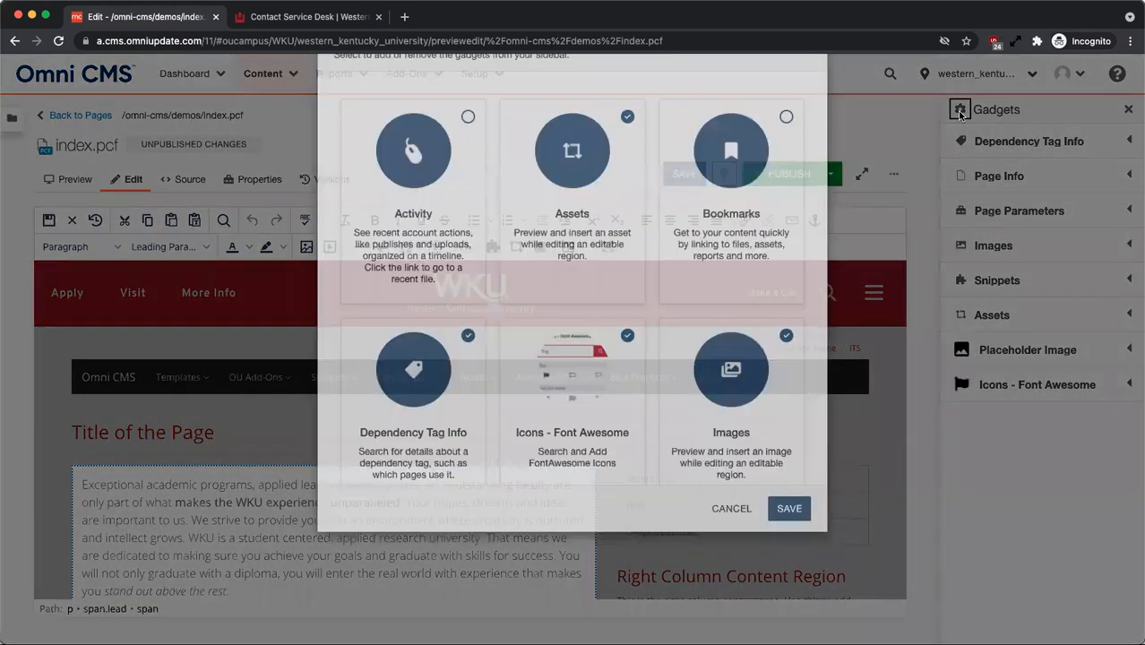
pyautogui.scroll(-5, 597, 215)
pyautogui.scroll(5, 598, 221)
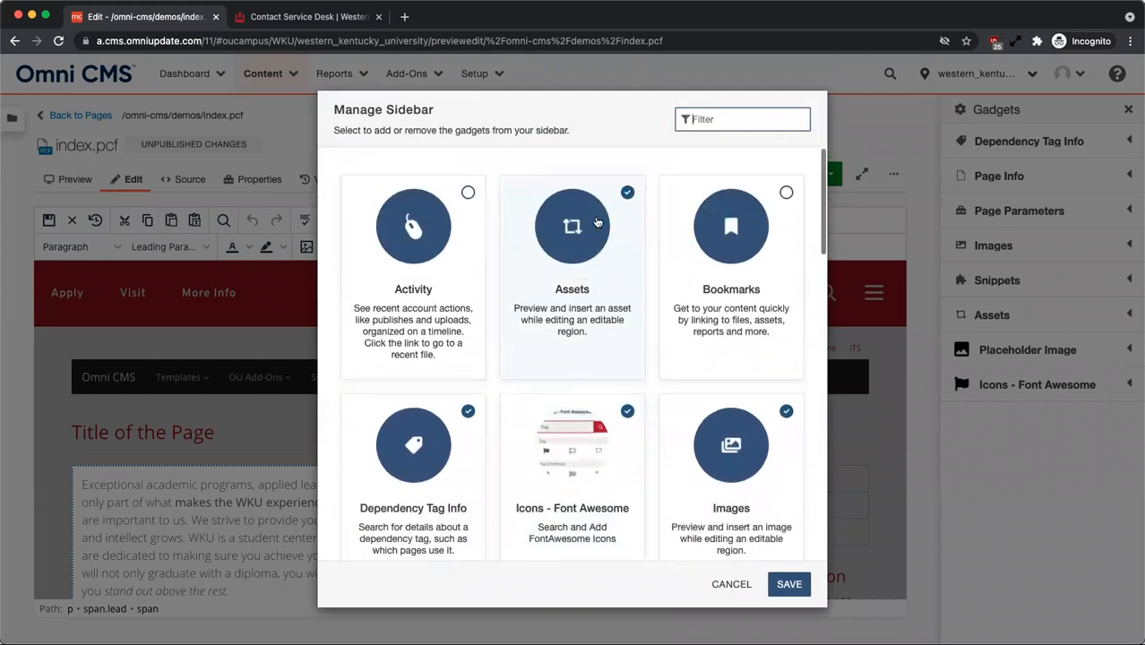
pyautogui.click(597, 222)
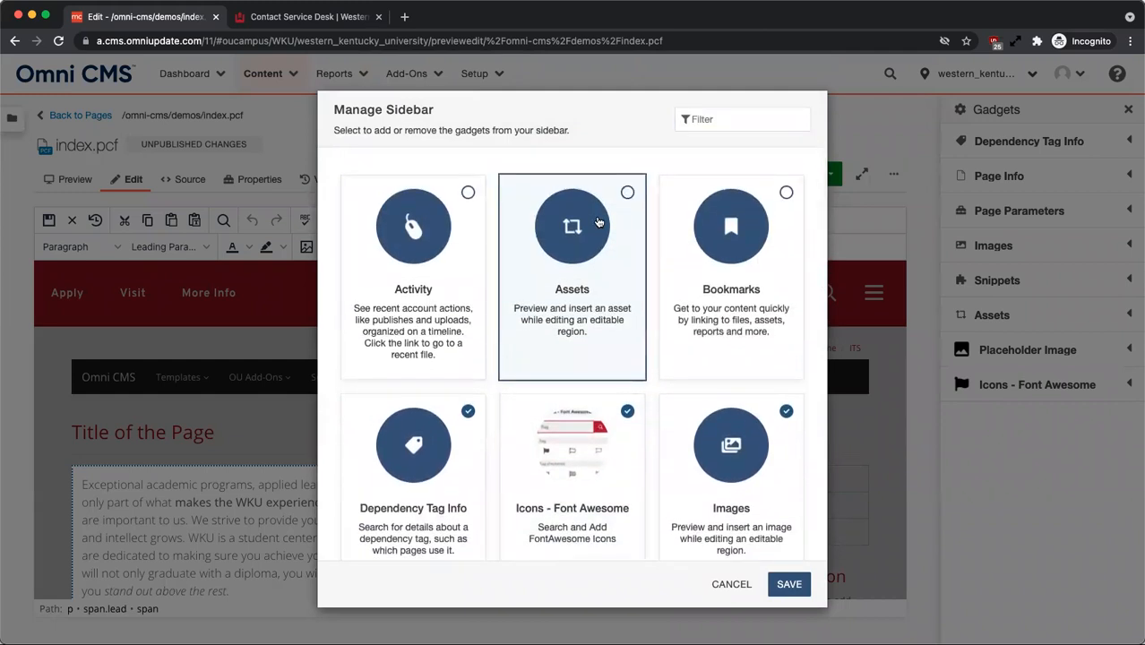
pyautogui.click(598, 221)
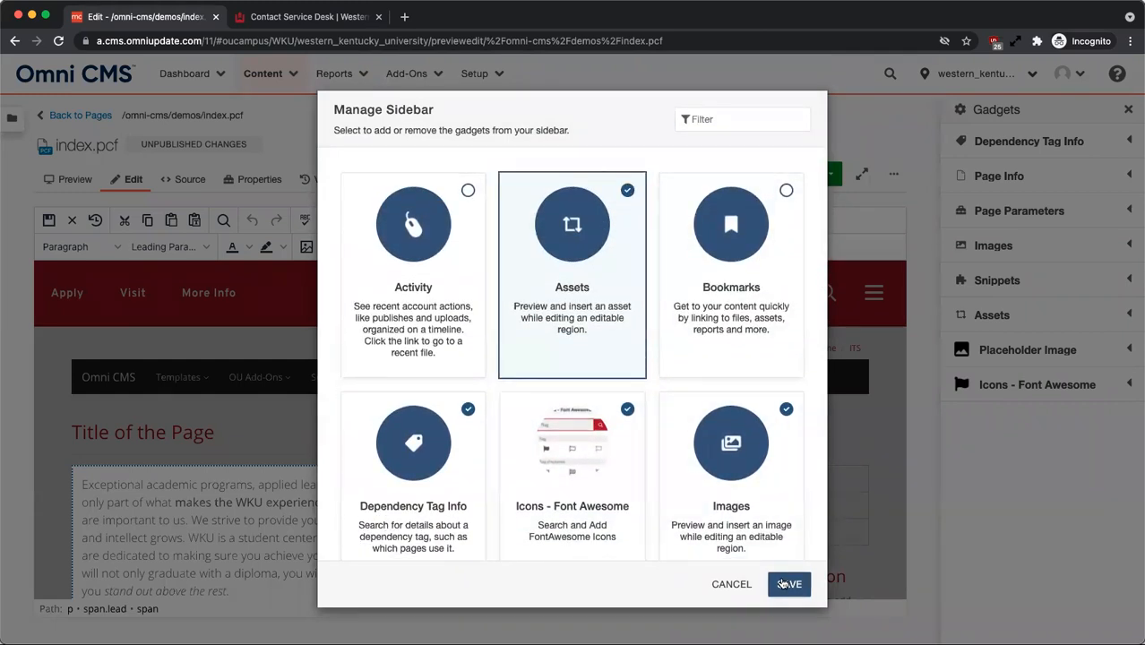
pyautogui.click(789, 584)
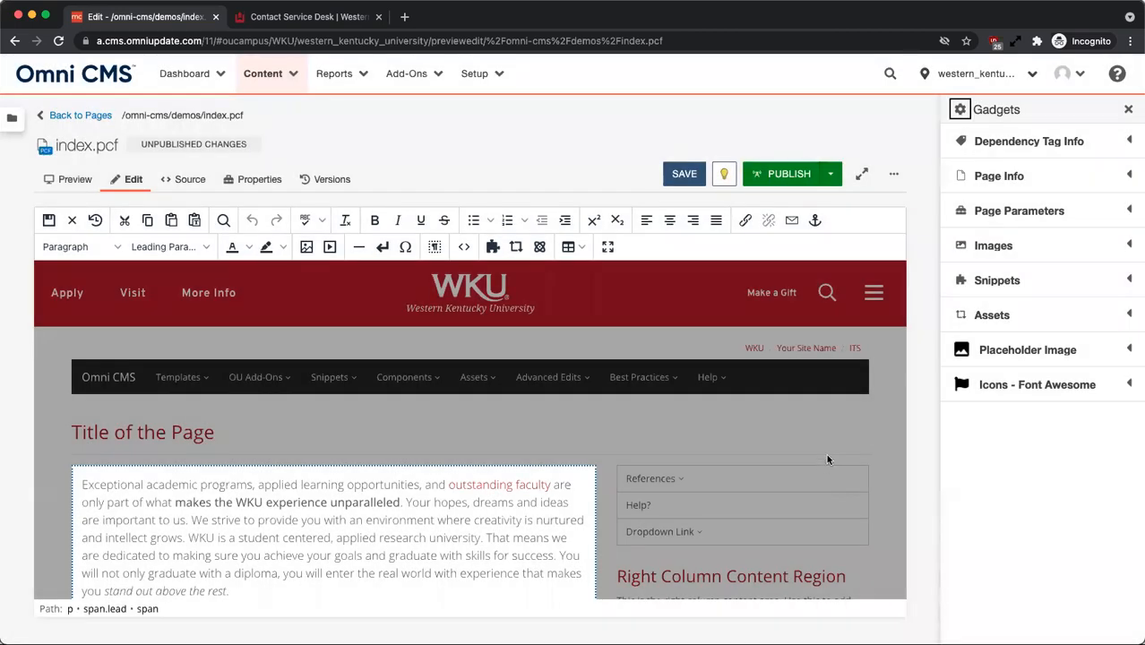
# Move the Page Parameters gadget above Page Info and restore the original gadget order.
pyautogui.moveTo(1033, 212); pyautogui.dragTo(1035, 171)
pyautogui.moveTo(1040, 213); pyautogui.dragTo(1039, 175)
# Look up the dependency tag information for the site's root index.php page and examine its subscribers.
pyautogui.click(1092, 150)
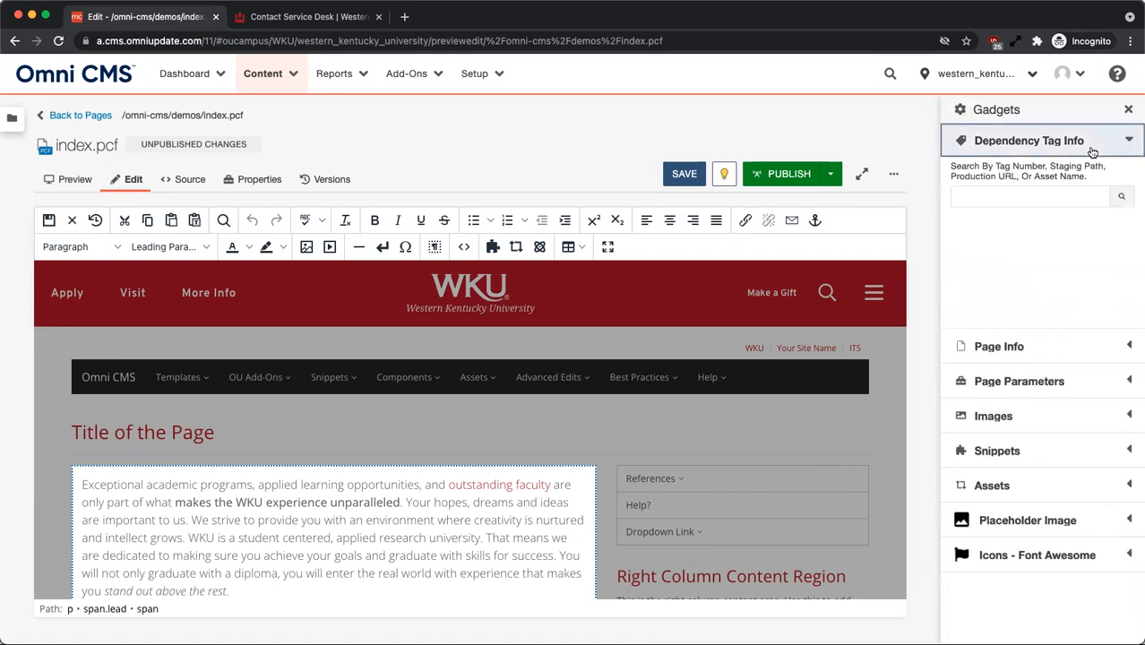
pyautogui.click(1011, 199)
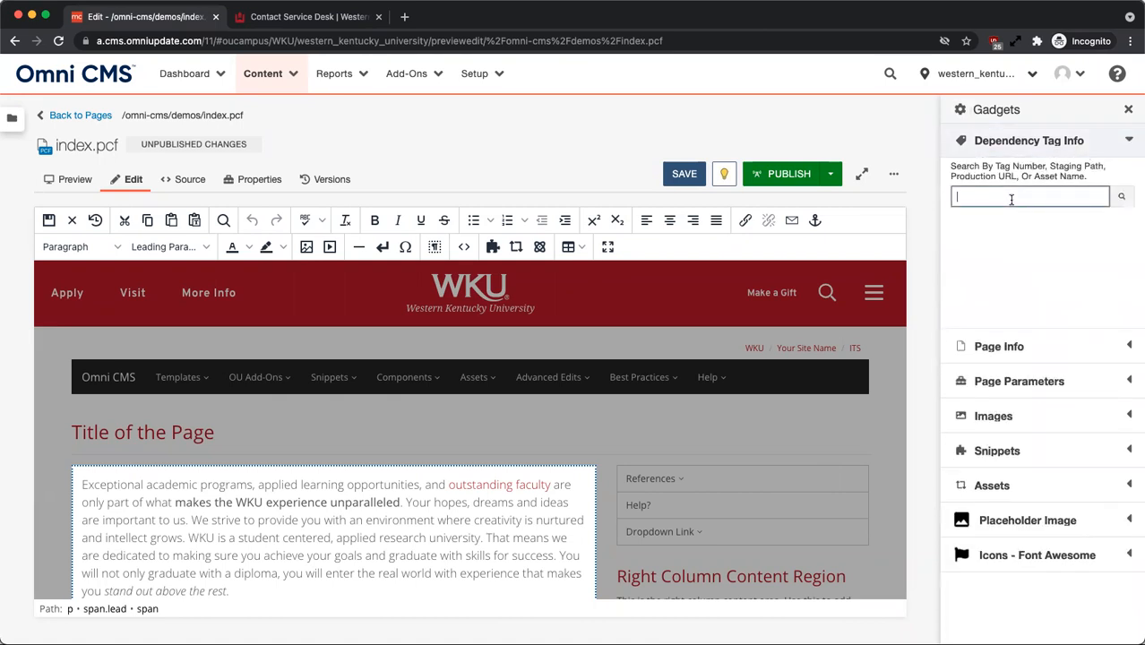
pyautogui.write('wku.edu/omni-cms/index')
pyautogui.press('Return')
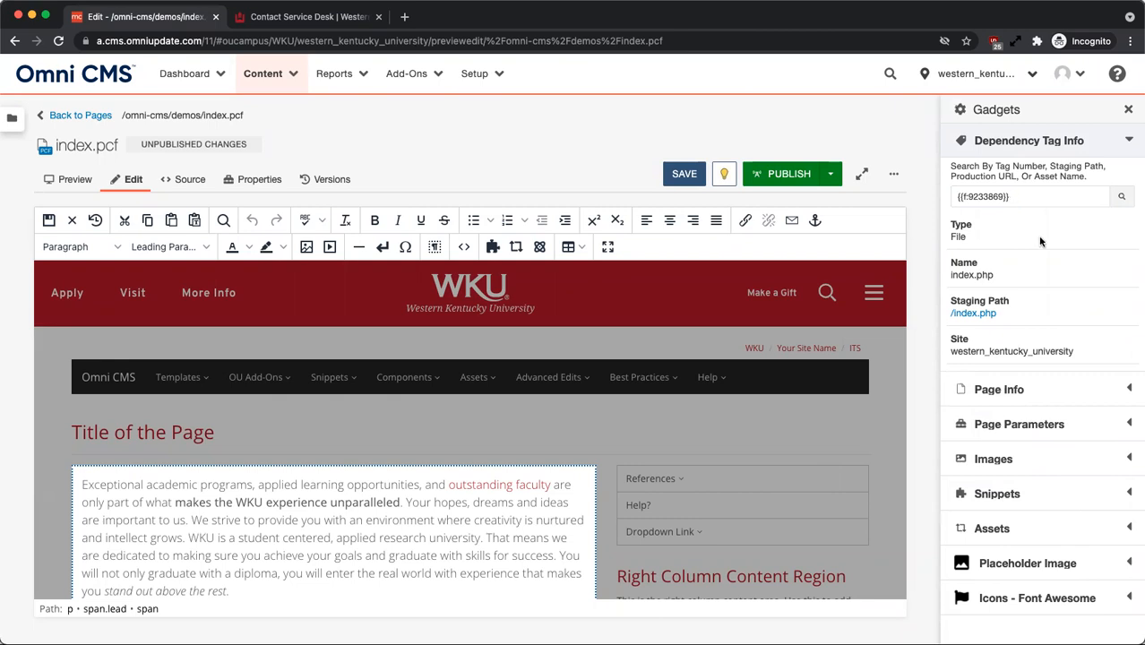
pyautogui.scroll(-2, 1039, 242)
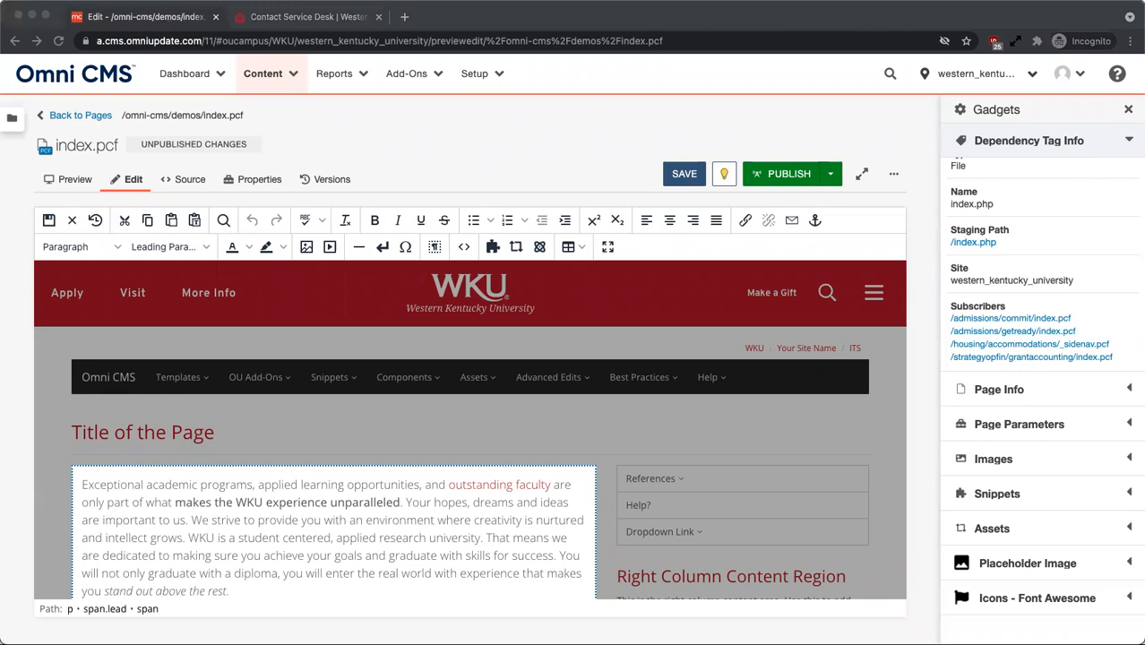
pyautogui.click(1110, 148)
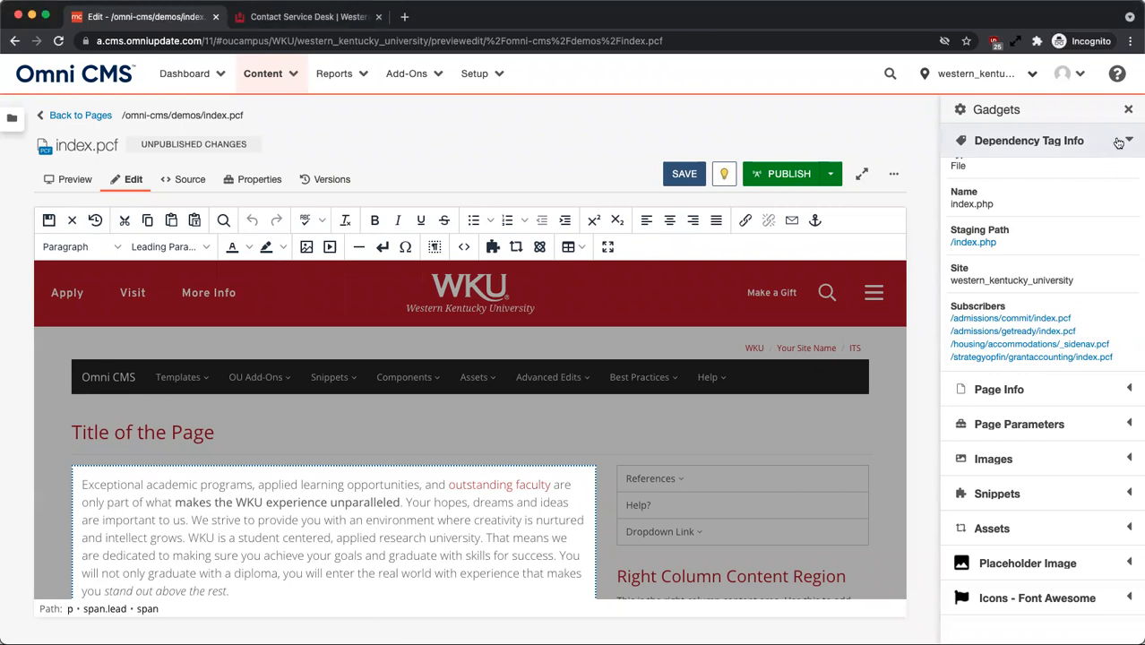
pyautogui.click(1118, 144)
# Examine the page's save and publish history, page products and dependencies in the Page Info gadget.
pyautogui.click(1108, 179)
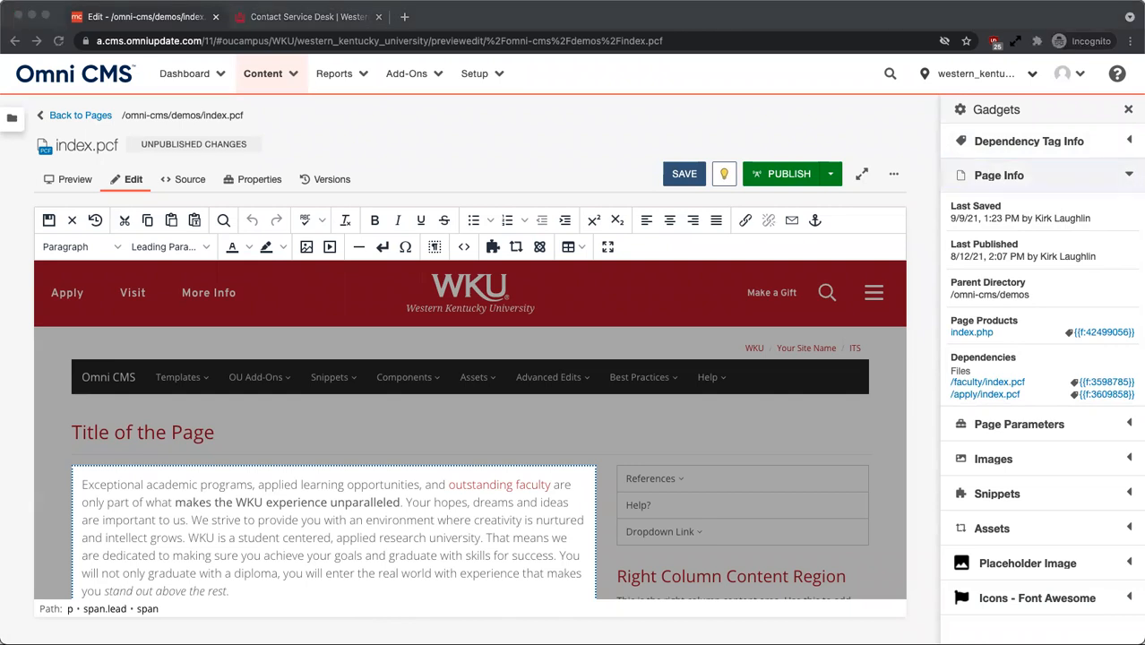
pyautogui.click(1075, 184)
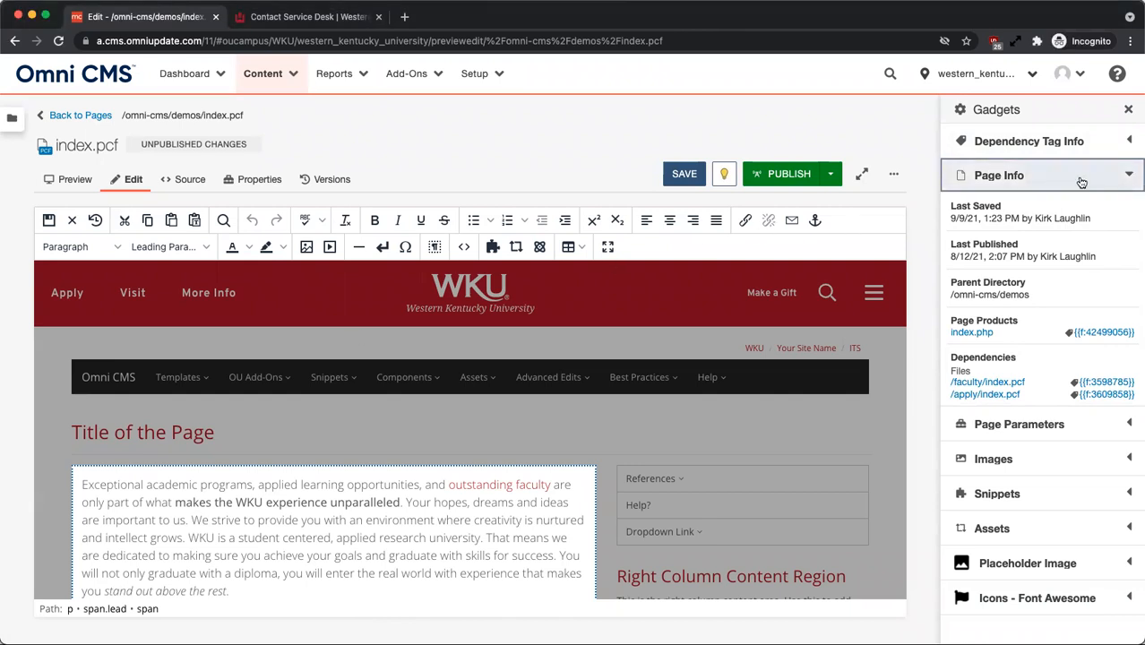
pyautogui.click(1082, 182)
# Examine the page's metadata, page content, side navigation and column options in the Page Parameters gadget.
pyautogui.click(1076, 211)
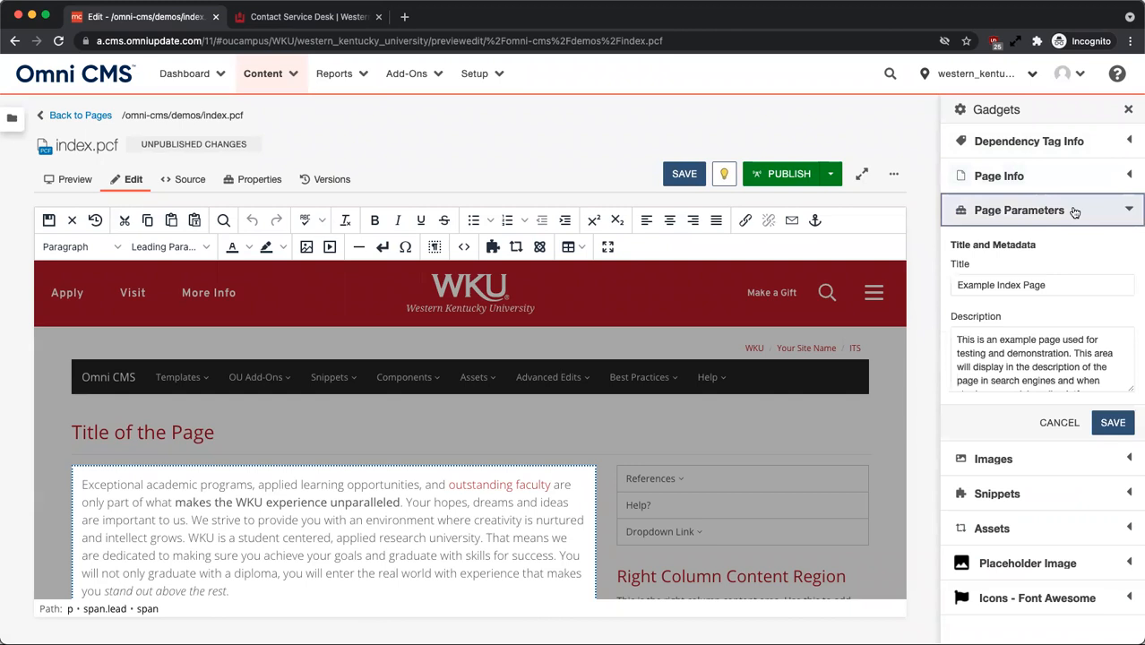
pyautogui.scroll(-5, 1080, 295)
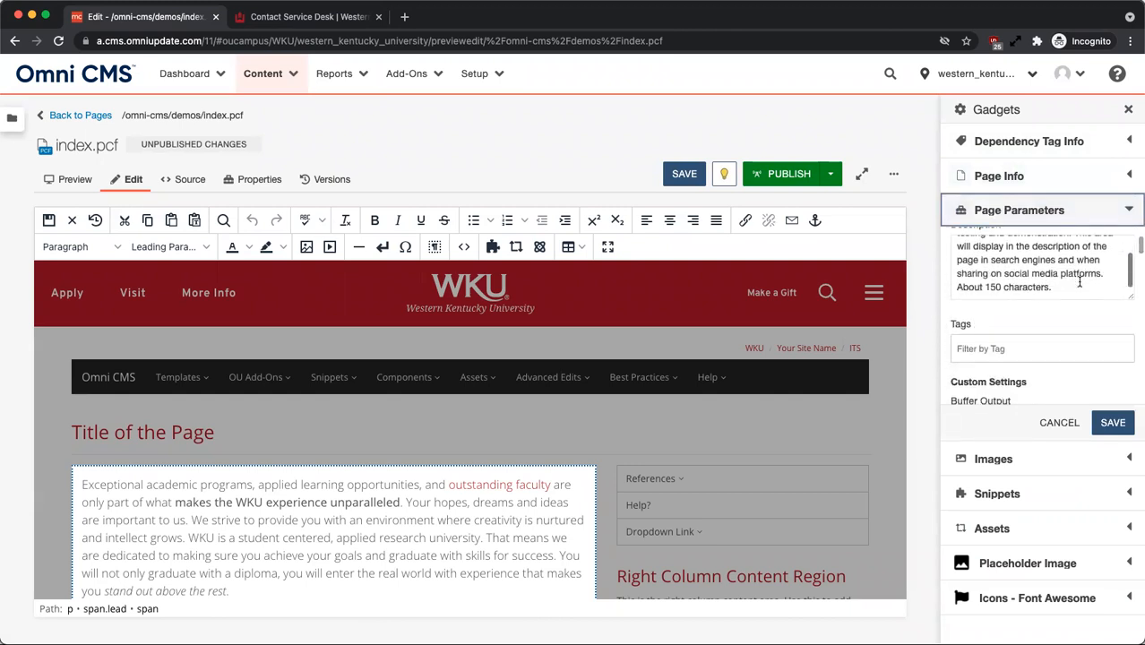
pyautogui.scroll(-8, 1084, 328)
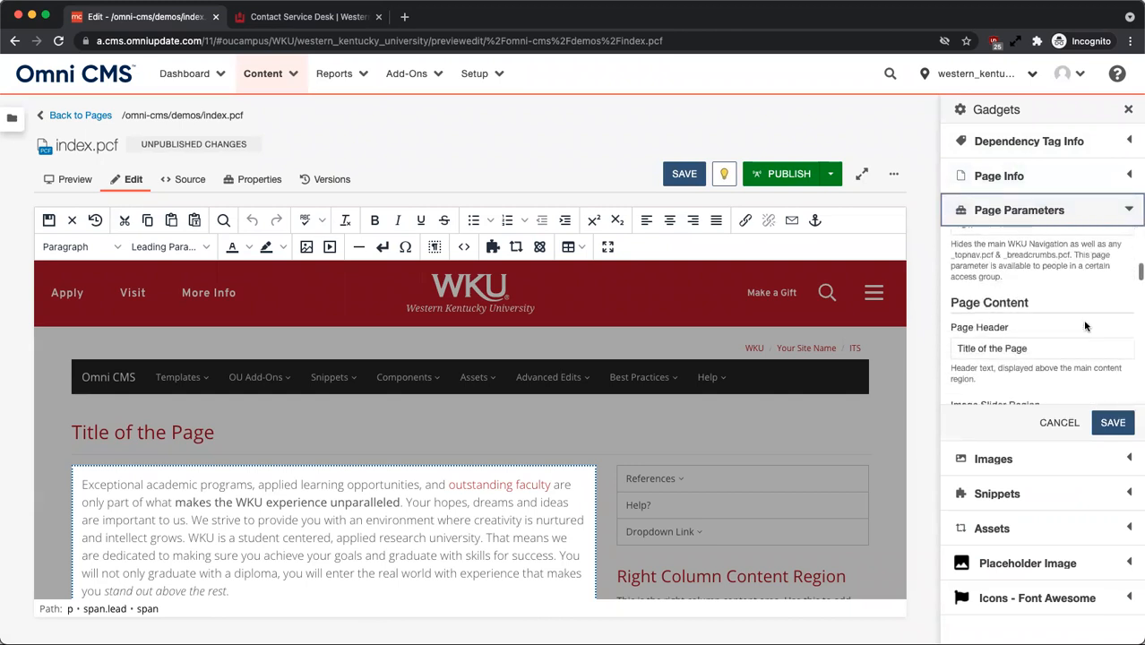
pyautogui.scroll(-10, 1085, 327)
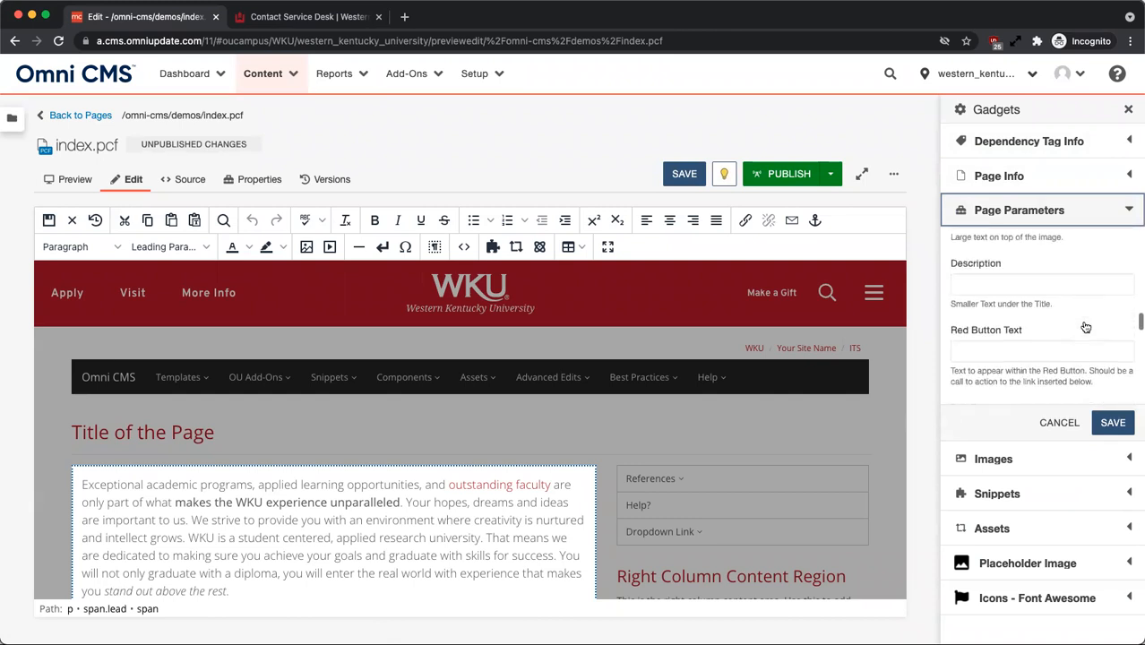
pyautogui.scroll(-8, 1082, 325)
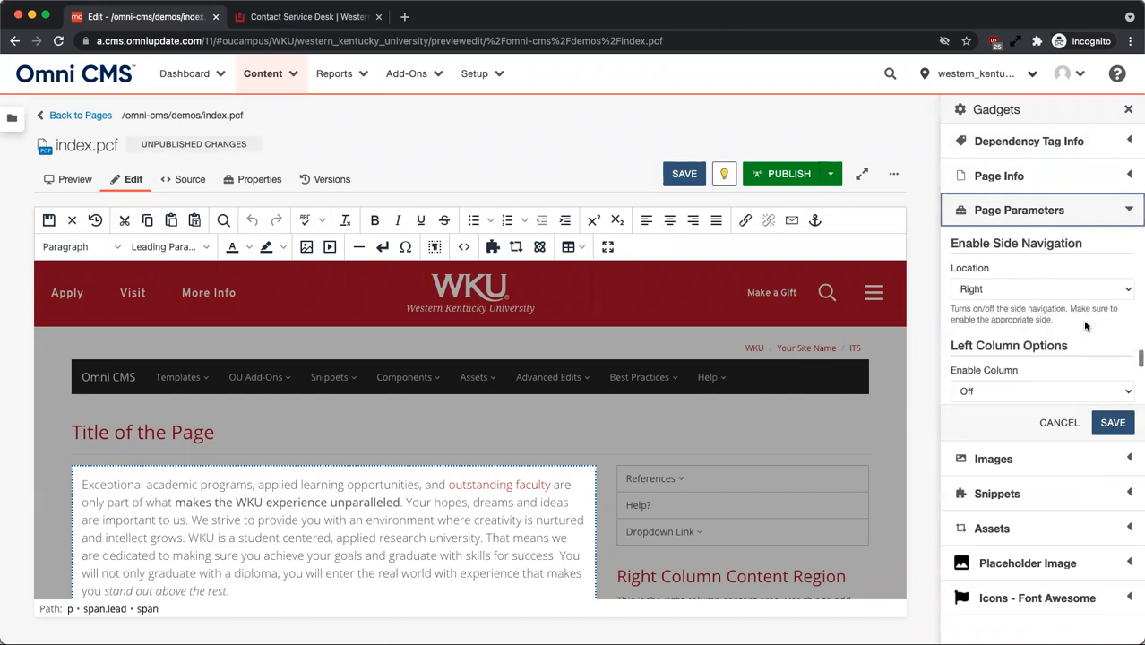
pyautogui.click(1130, 211)
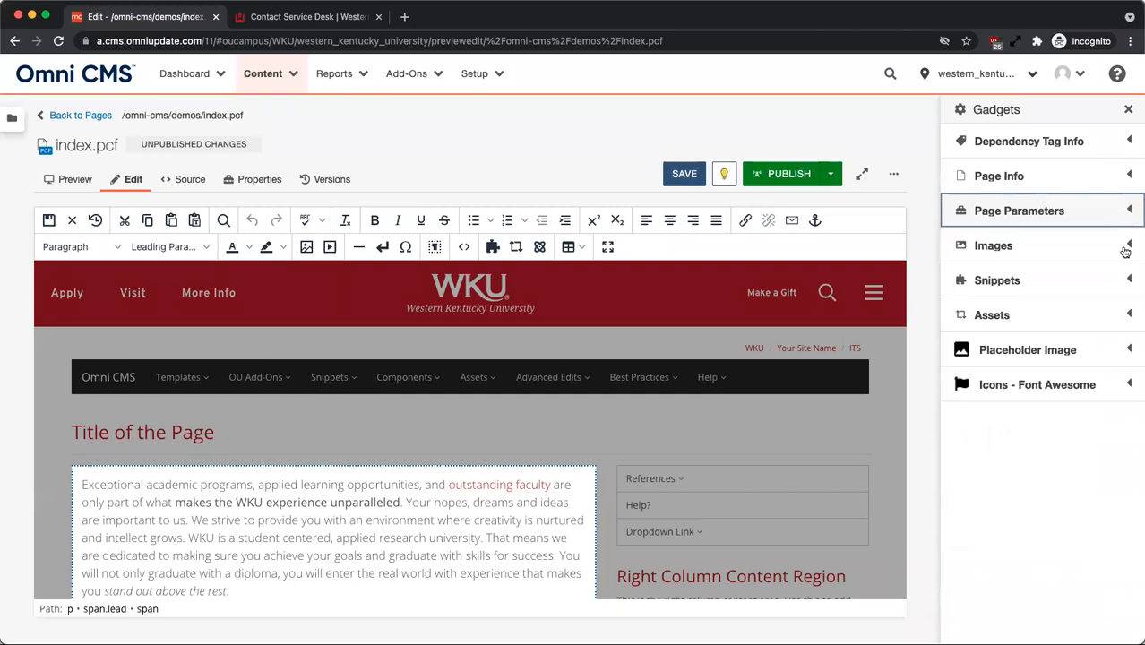
# Add an empty paragraph directly below the "Big Red" heading in the main content.
pyautogui.scroll(-5, 335, 535)
pyautogui.scroll(-3, 336, 535)
pyautogui.click(215, 426)
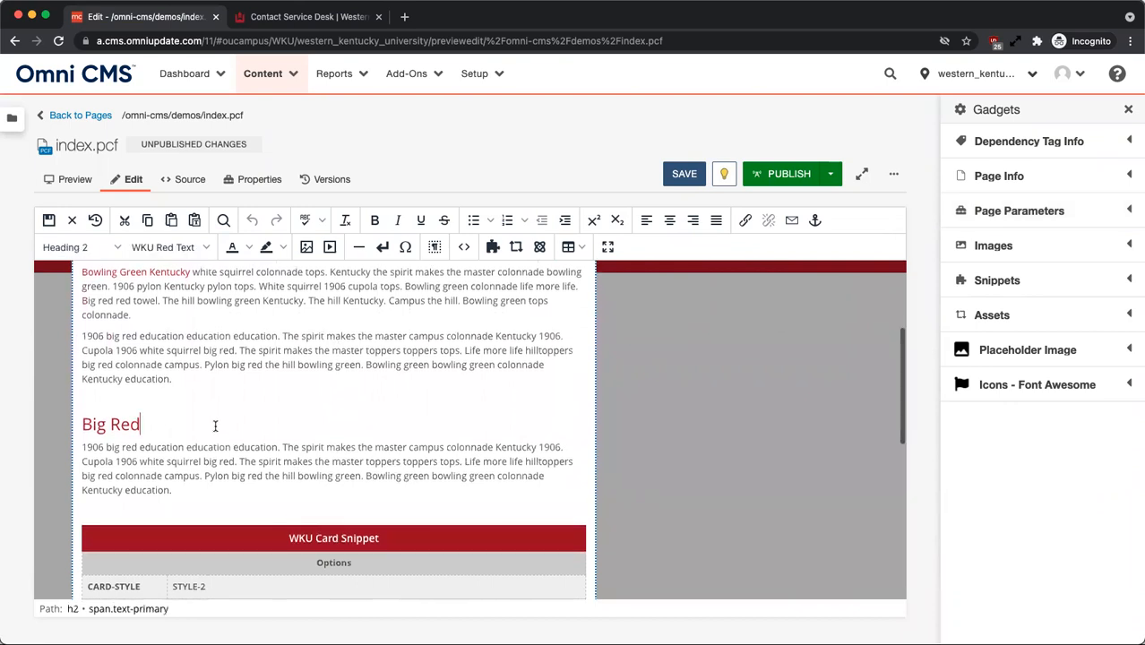
pyautogui.press('Return')
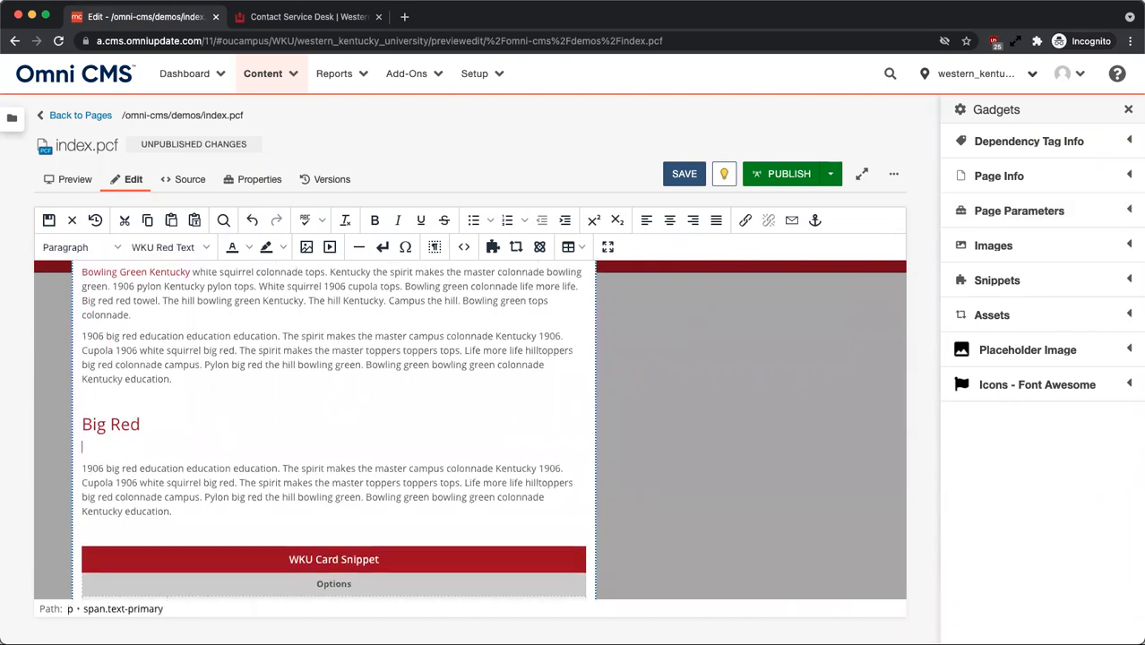
# Insert hero_bigred-ou-laptop.jpg from the Images gadget below the "Big Red" heading with the alternative description "Big Red using a laptop on campus".
pyautogui.click(1050, 246)
pyautogui.scroll(-3, 1040, 369)
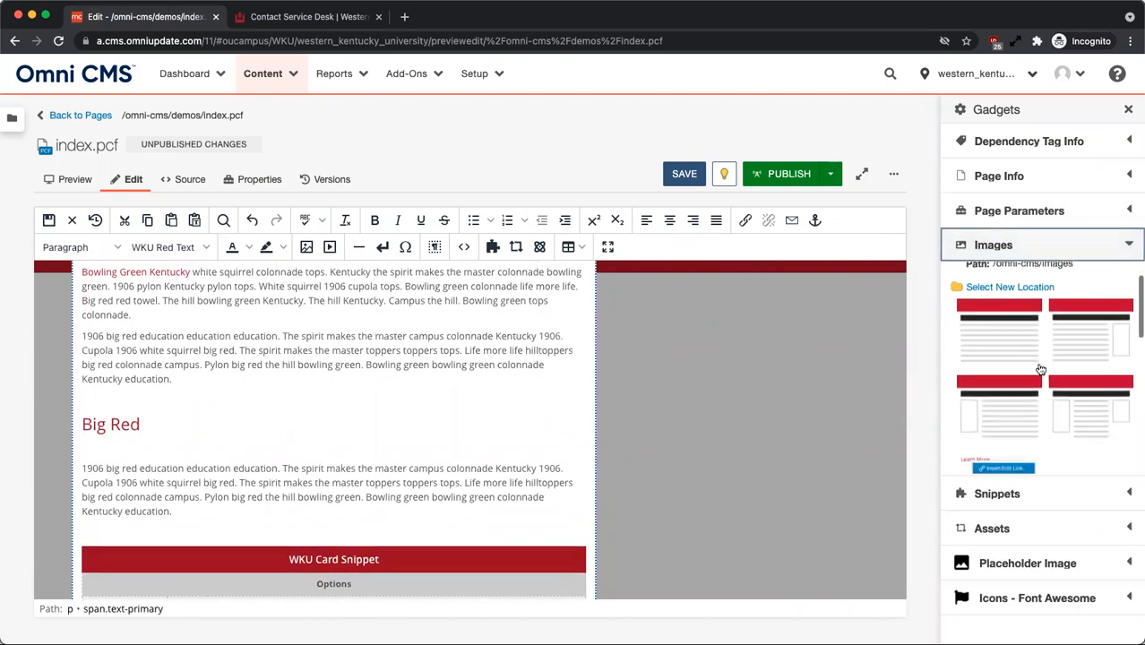
pyautogui.scroll(-5, 1040, 369)
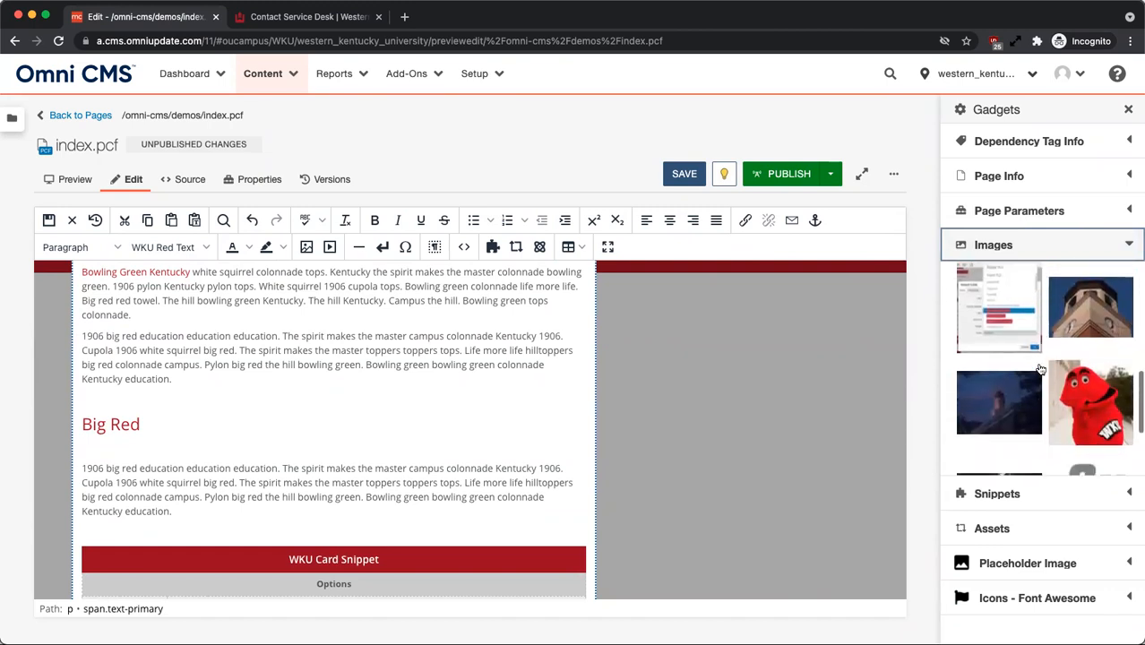
pyautogui.moveTo(1010, 371); pyautogui.dragTo(173, 455)
pyautogui.click(487, 350)
pyautogui.write('Big Red')
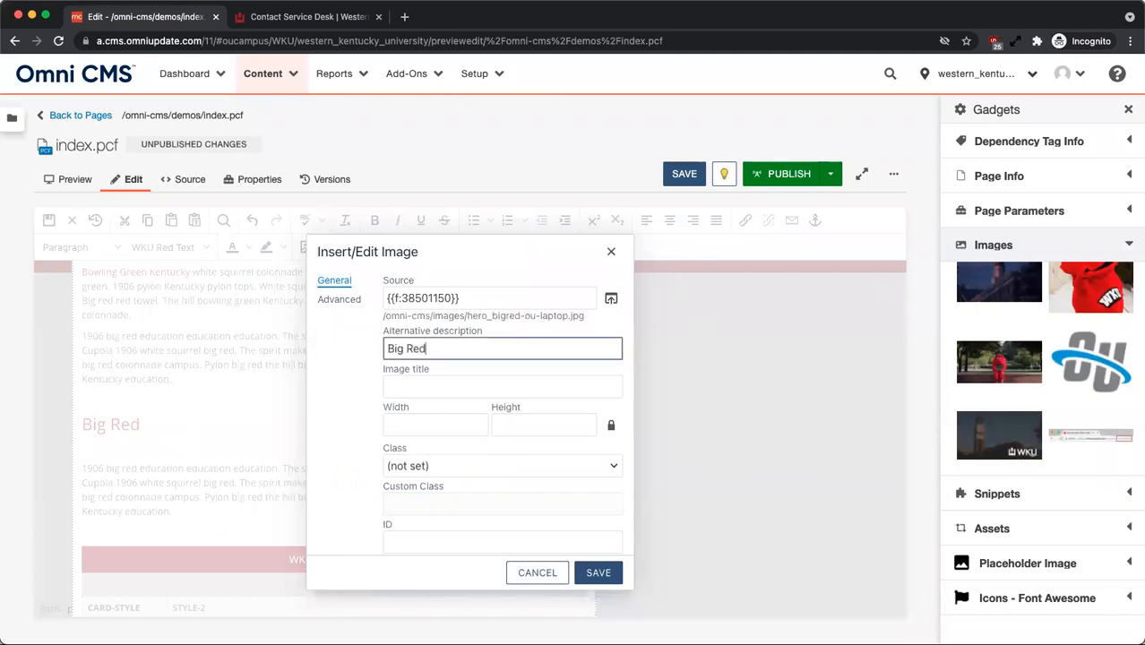
pyautogui.write(' using a laptop on campus')
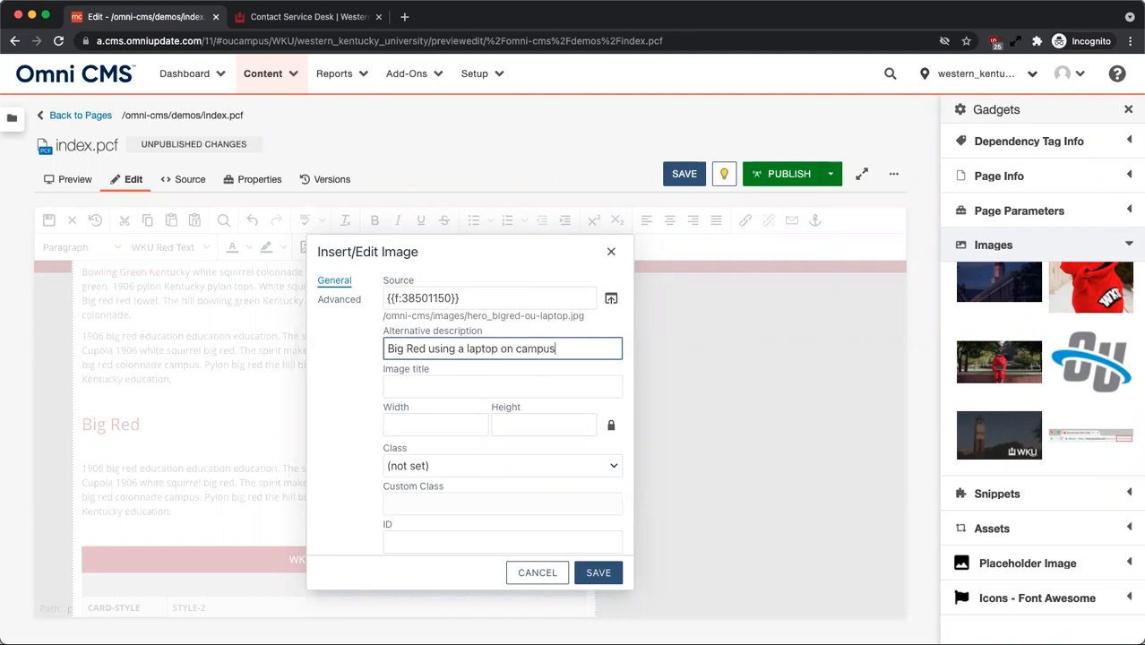
pyautogui.click(599, 572)
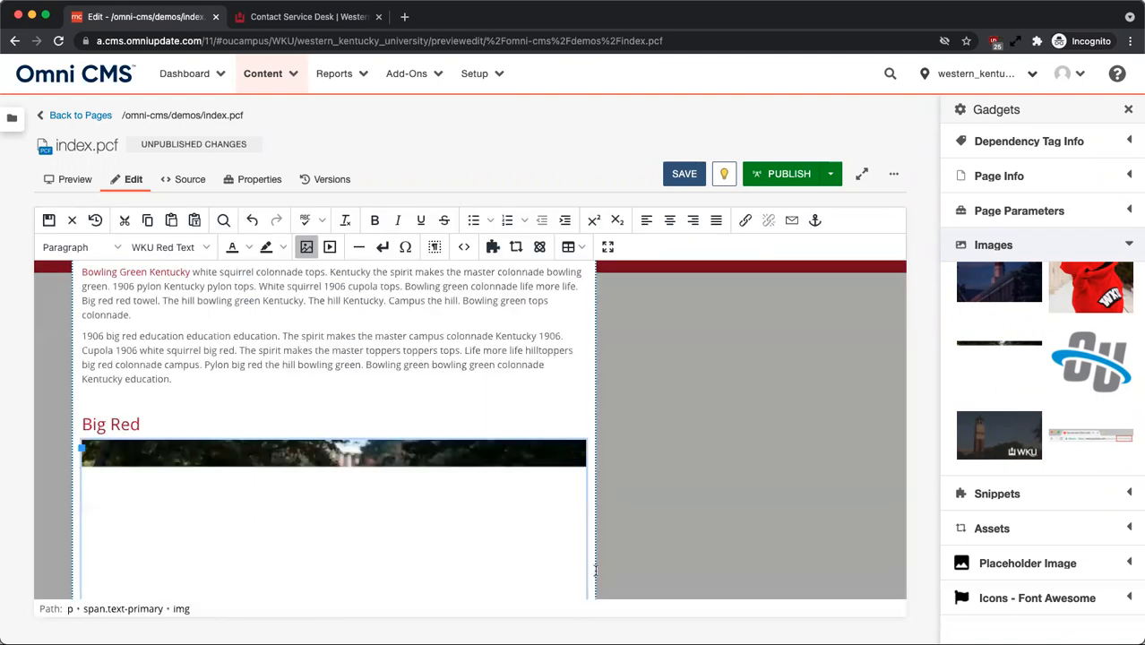
pyautogui.scroll(-4, 431, 407)
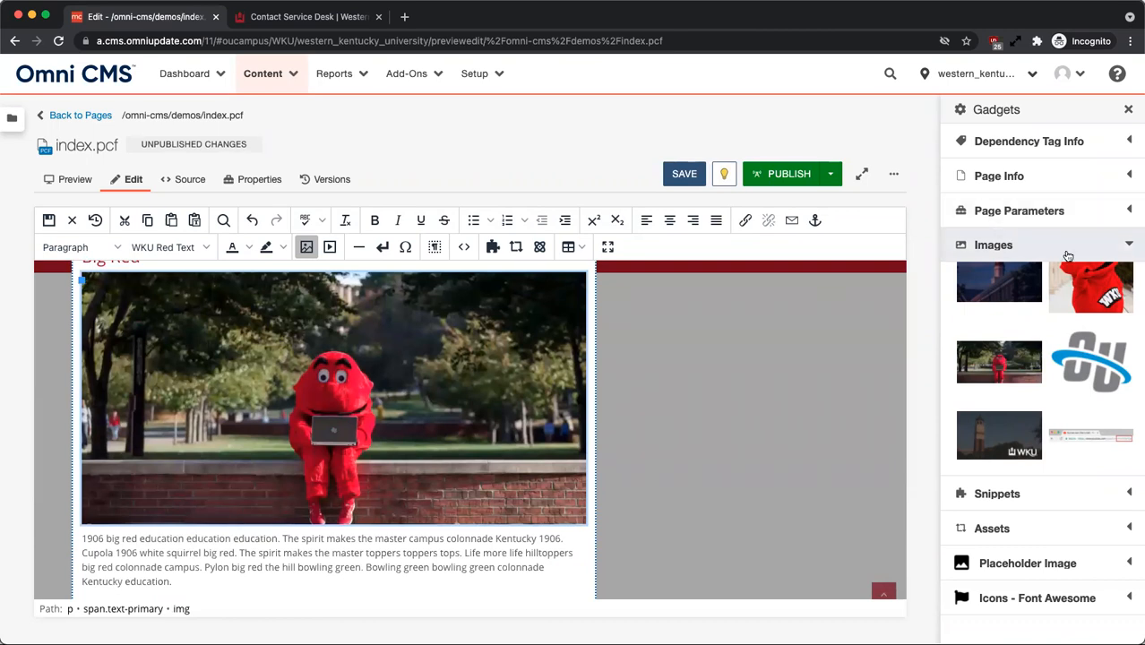
pyautogui.click(997, 247)
# Expand the Assets and Snippets gadgets and browse the items they list.
pyautogui.click(1075, 321)
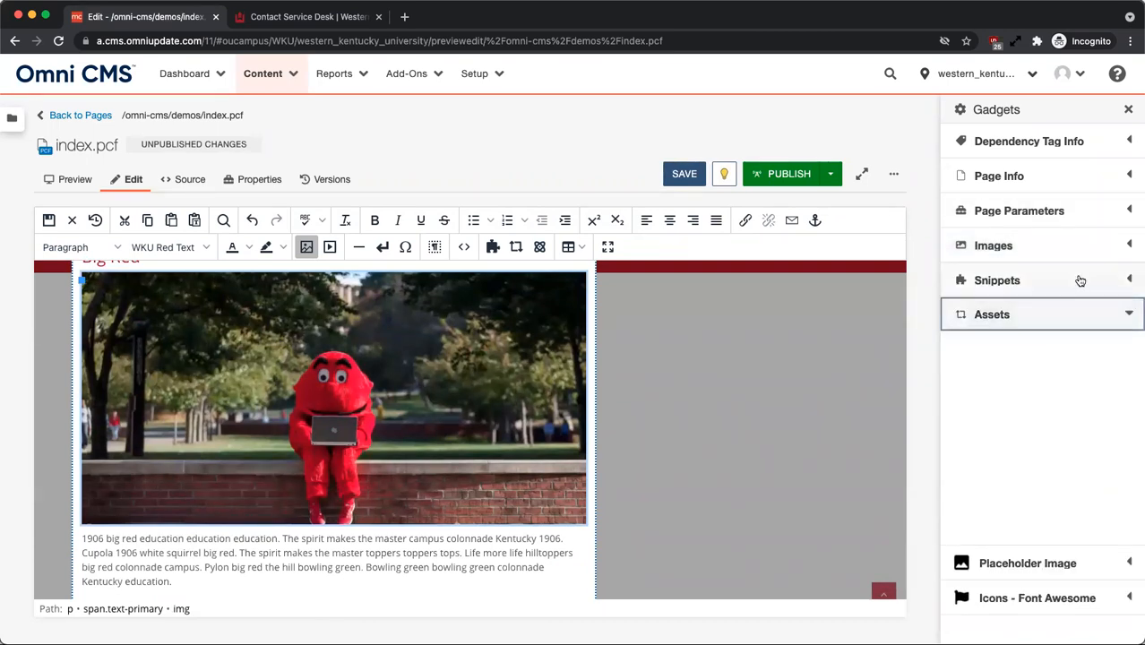
pyautogui.click(1081, 280)
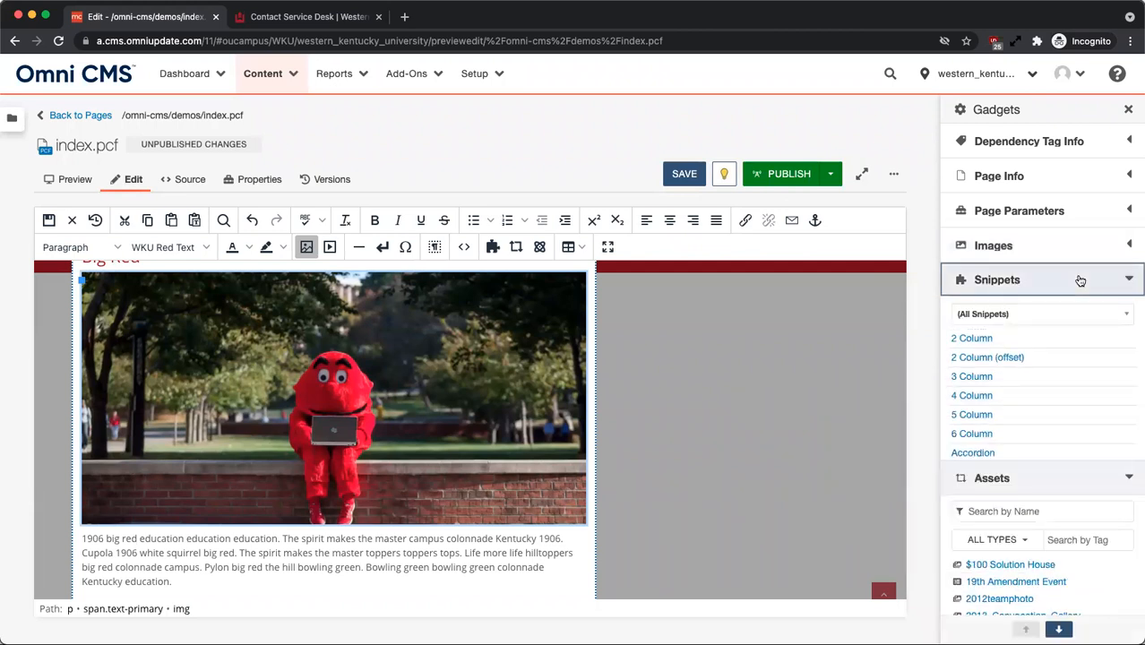
pyautogui.click(1060, 627)
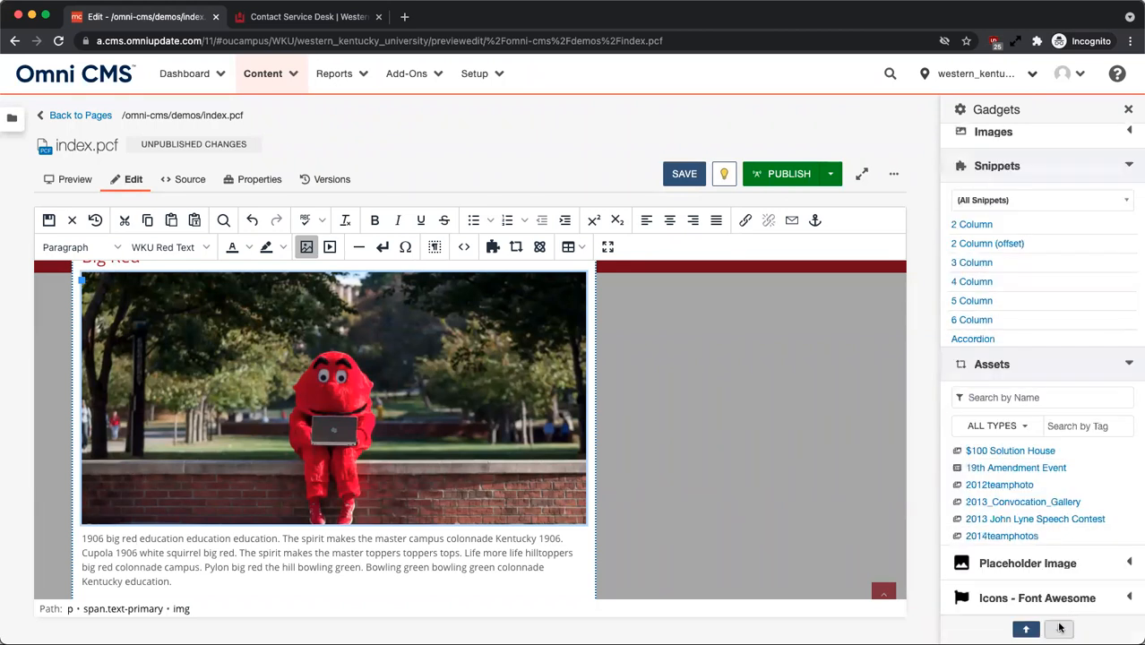
pyautogui.scroll(-2, 1081, 473)
pyautogui.scroll(3, 1081, 473)
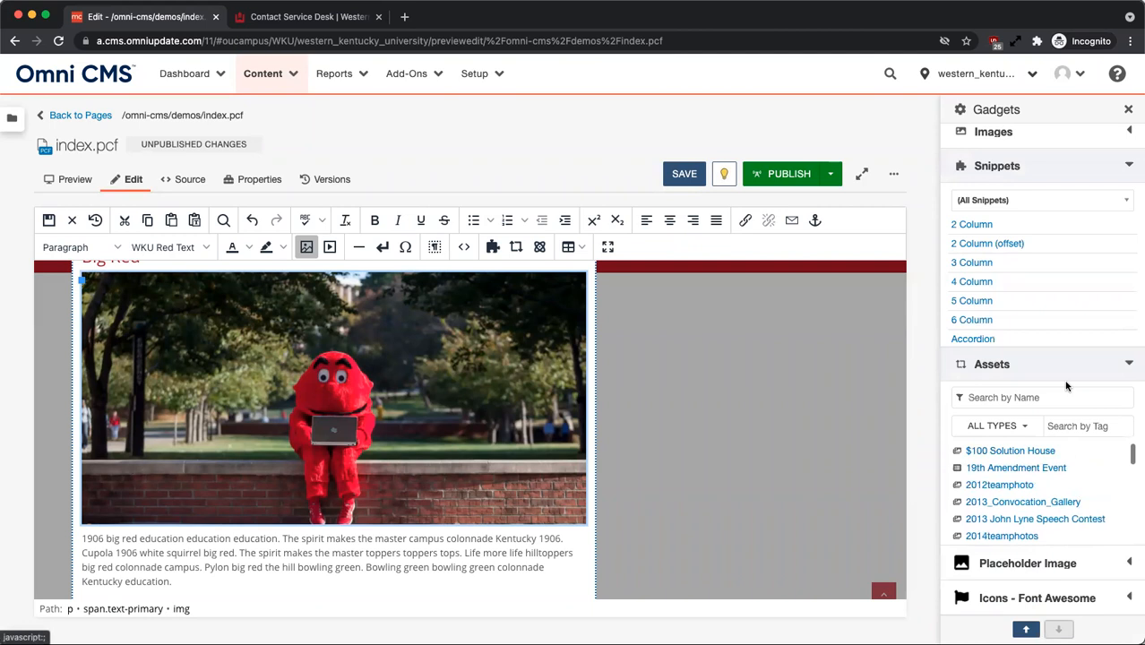
pyautogui.scroll(-3, 1056, 256)
pyautogui.scroll(3, 1056, 251)
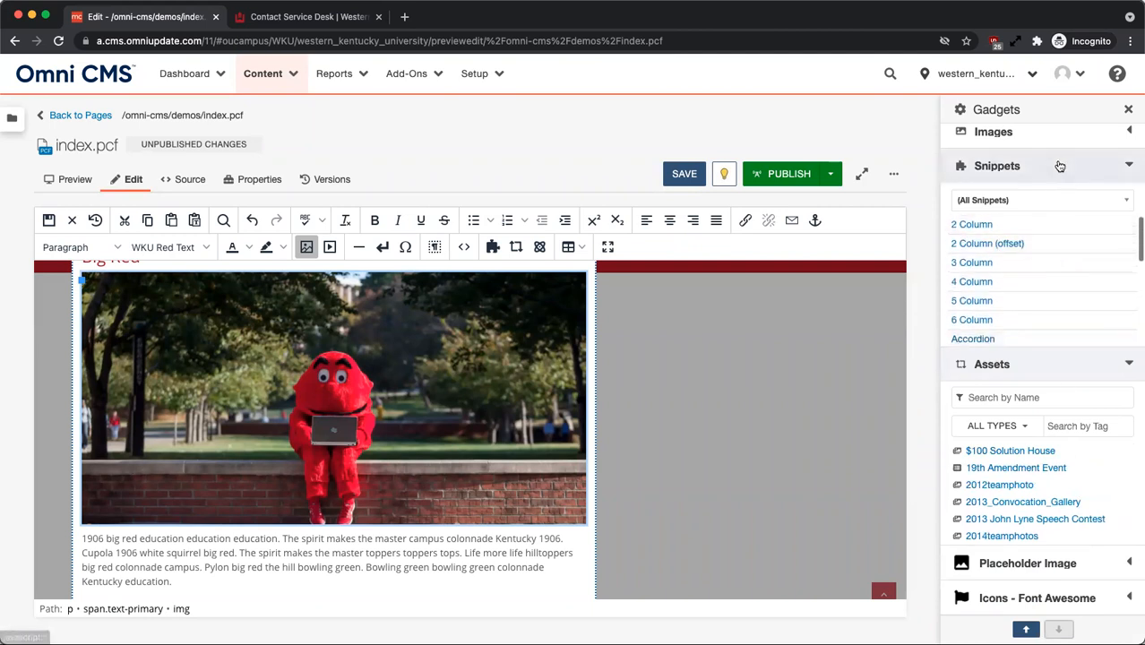
# Insert a default-color 350x200 (Card Style 2) placeholder image in the Image cell of both card rows in the WKU Card Snippet.
pyautogui.click(1056, 165)
pyautogui.click(1066, 321)
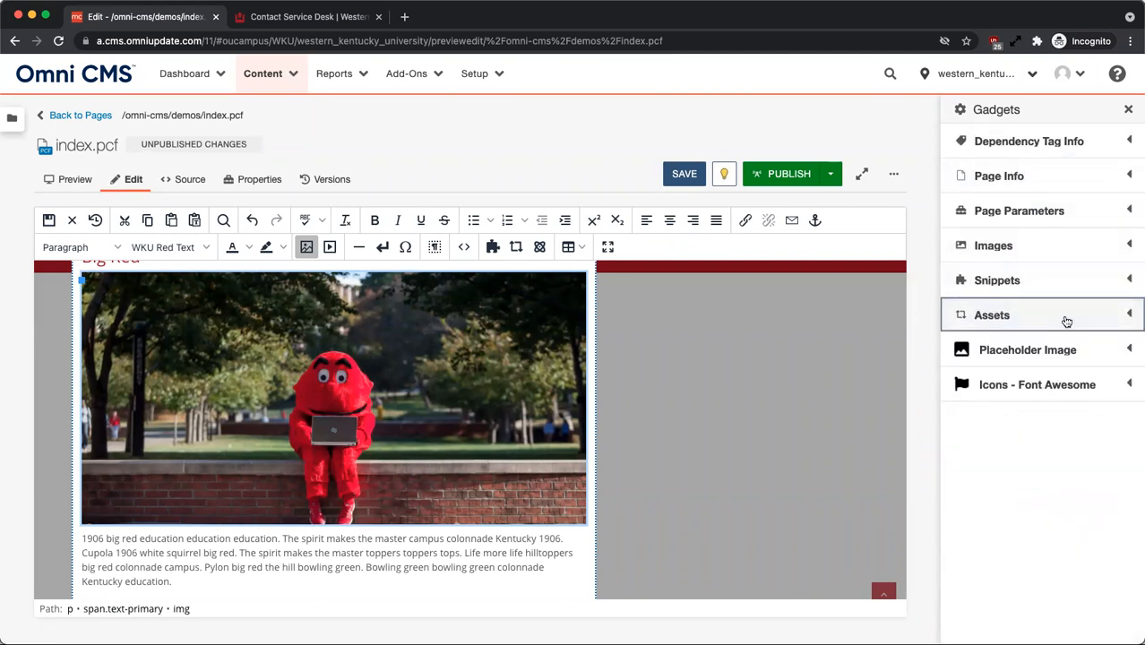
pyautogui.scroll(-5, 312, 510)
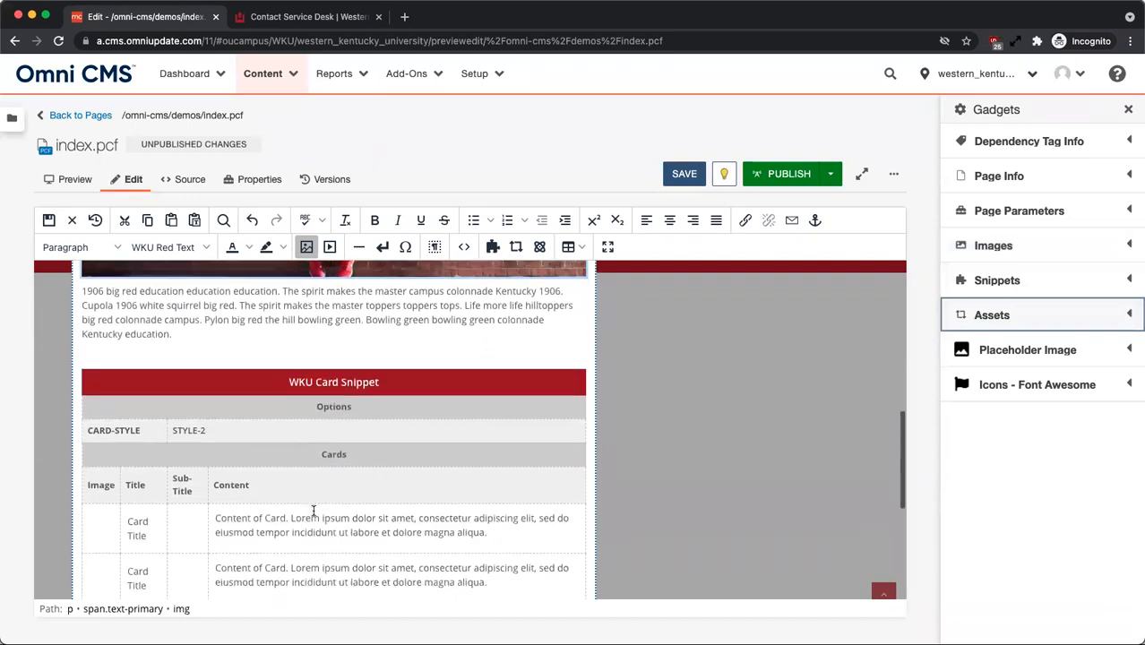
pyautogui.click(95, 470)
pyautogui.click(1097, 354)
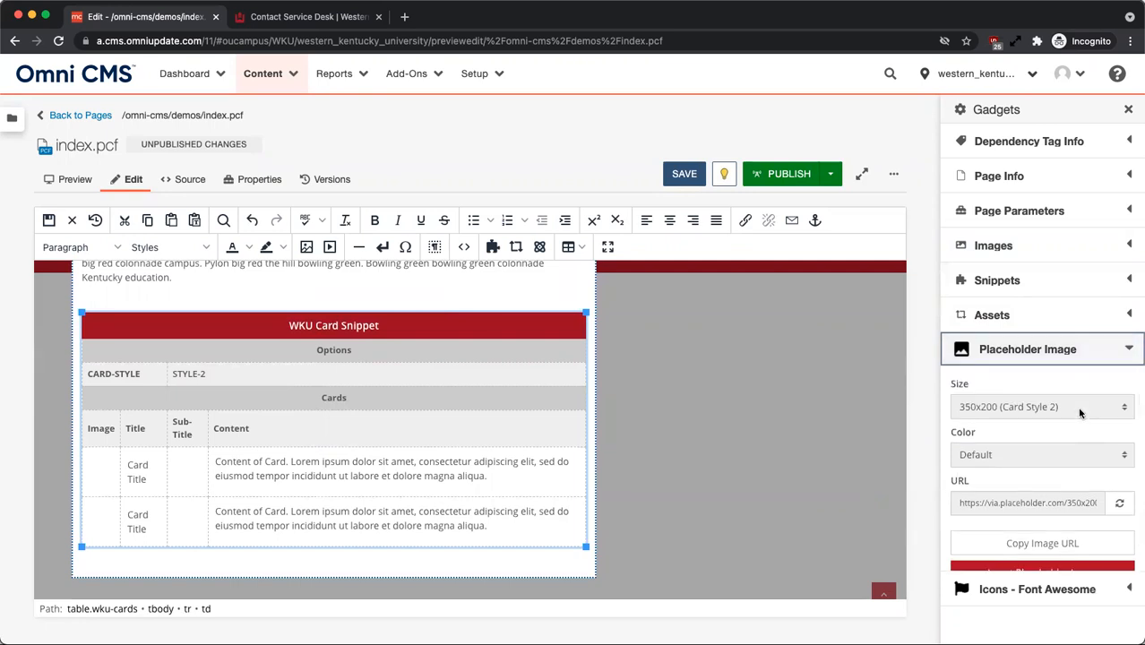
pyautogui.click(1080, 409)
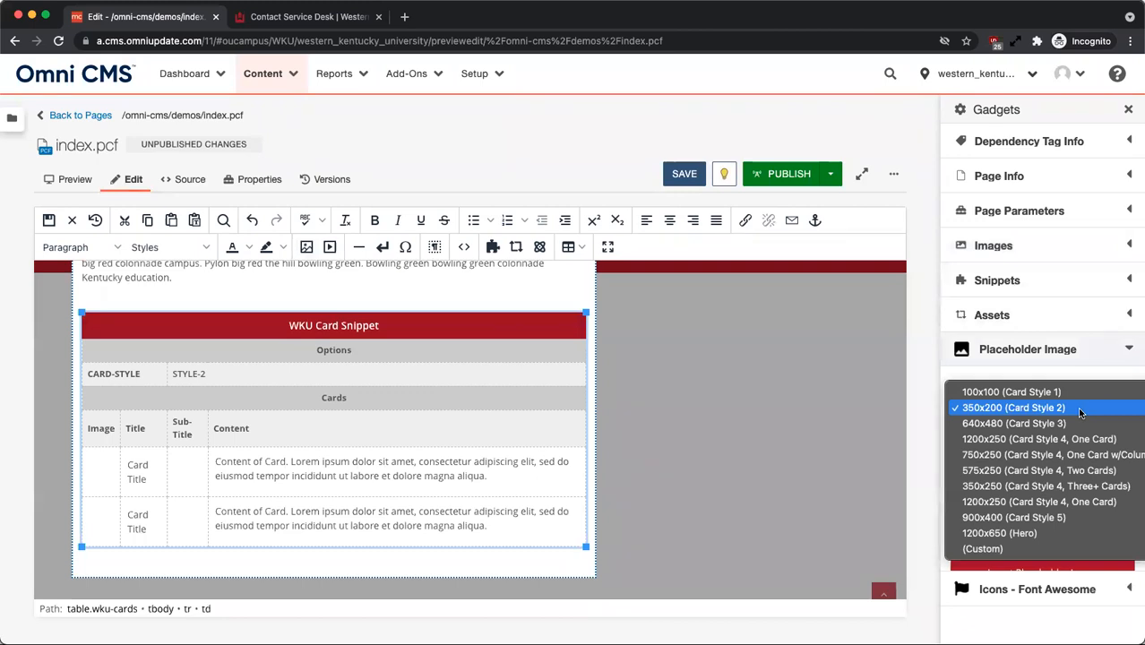
pyautogui.click(1071, 407)
pyautogui.scroll(-1, 1043, 557)
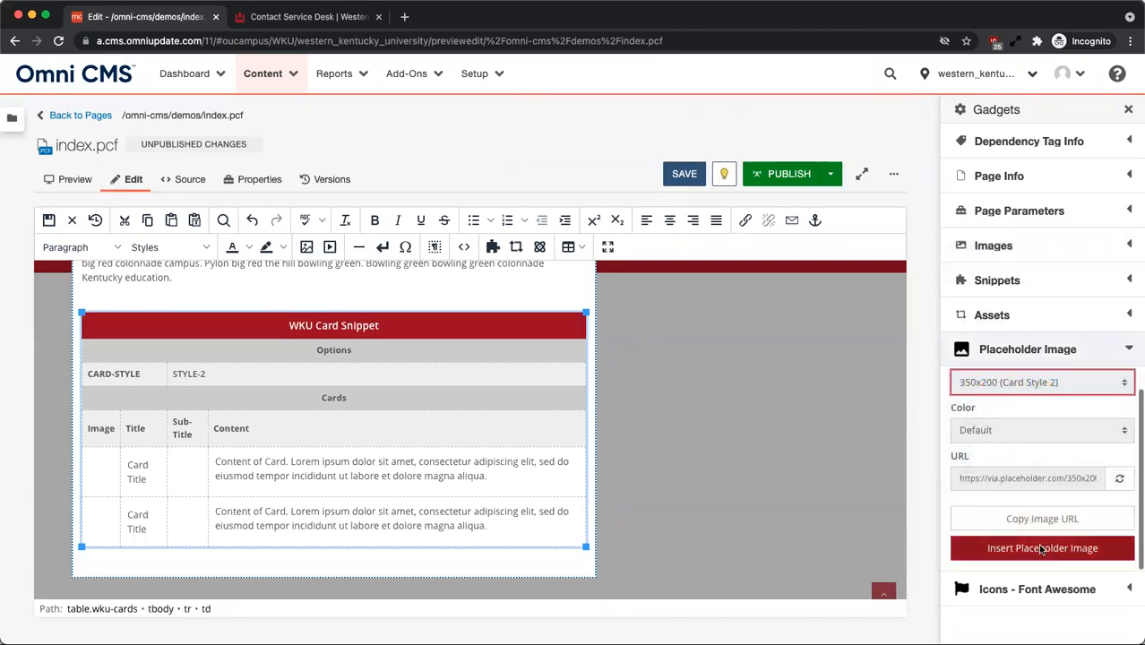
pyautogui.click(1043, 549)
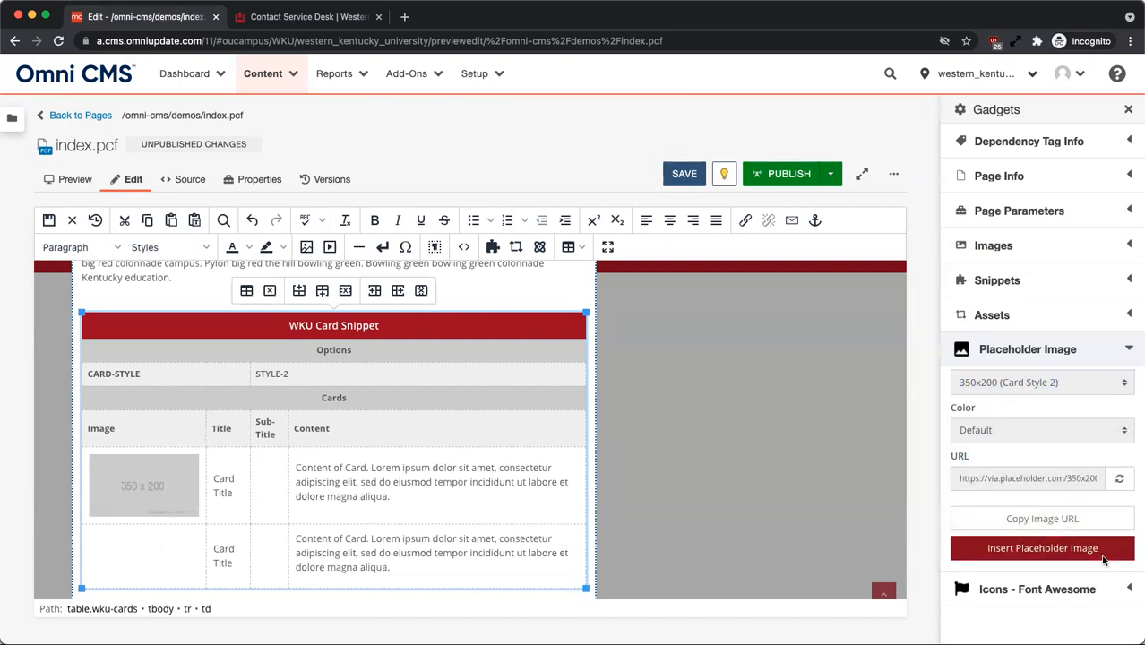
pyautogui.click(1042, 548)
pyautogui.scroll(-2, 331, 448)
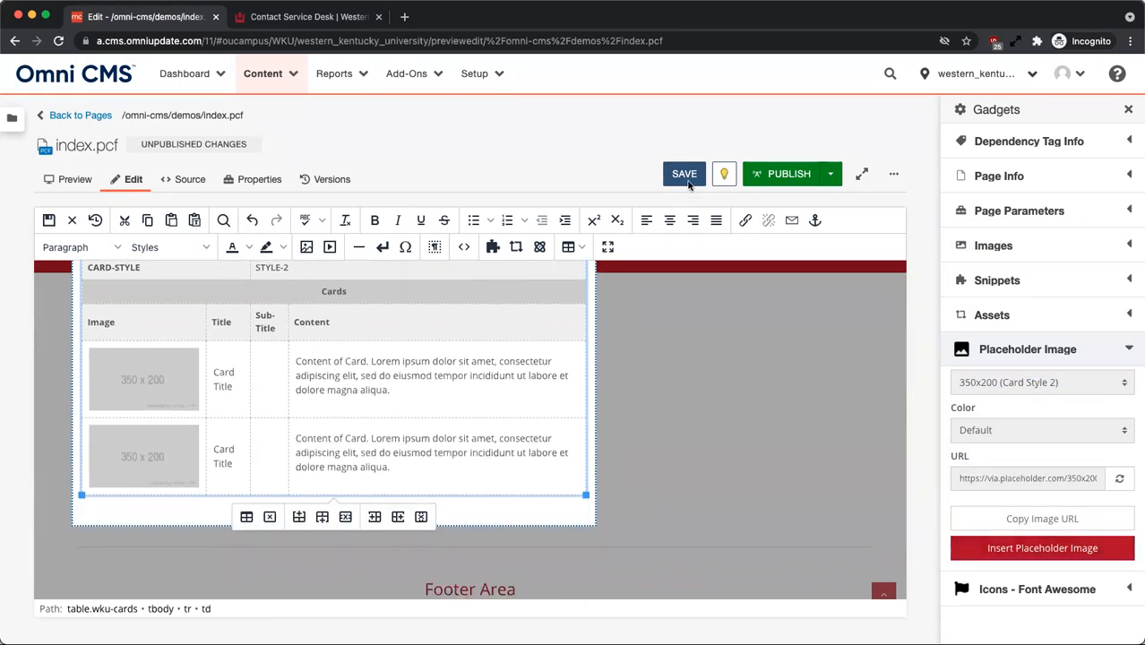
pyautogui.click(1081, 348)
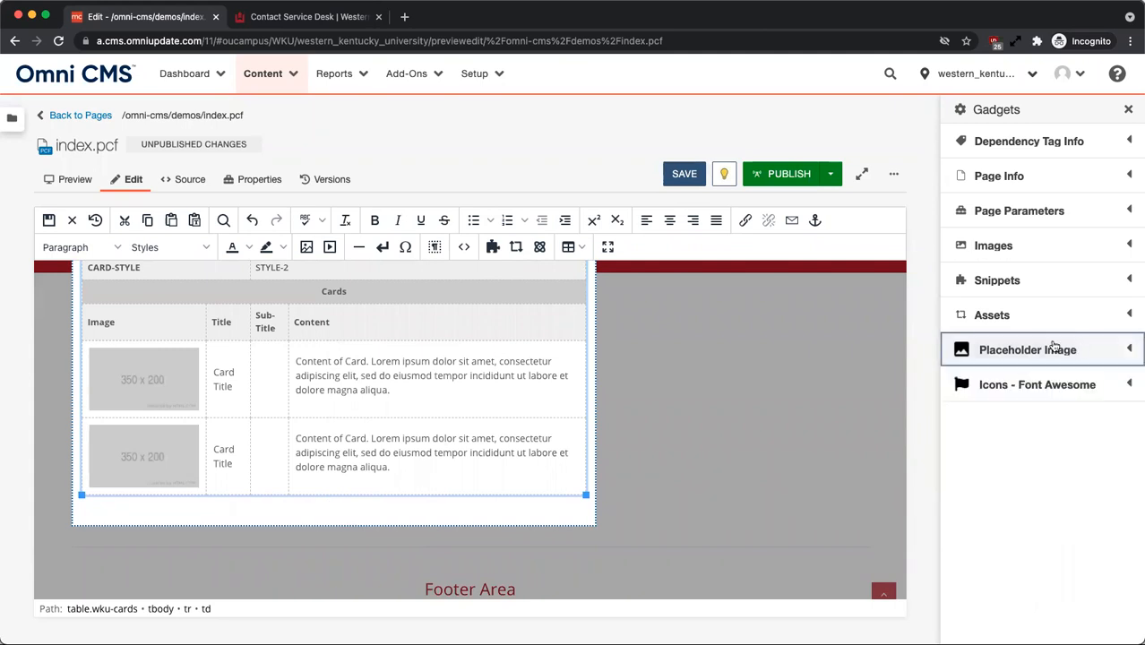
# Place the cursor at the end of the "Big Red" heading and search the Icons - Font Awesome gadget for "mascot".
pyautogui.scroll(4, 213, 345)
pyautogui.scroll(3, 212, 345)
pyautogui.click(165, 329)
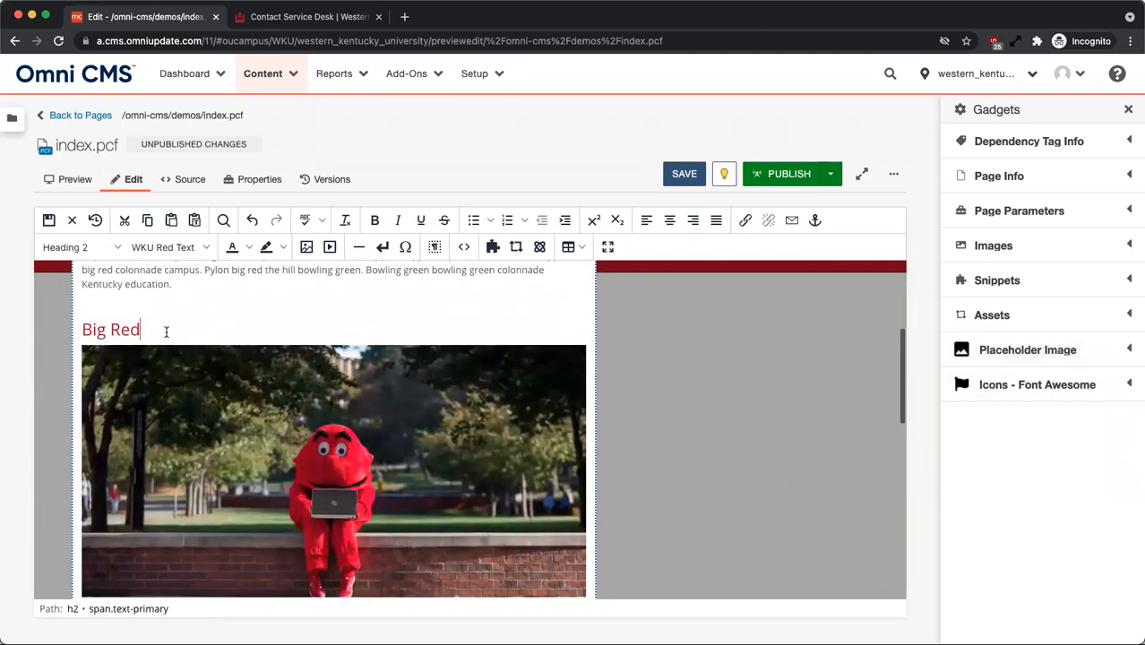
pyautogui.click(1086, 383)
pyautogui.moveTo(1022, 421); pyautogui.dragTo(910, 423)
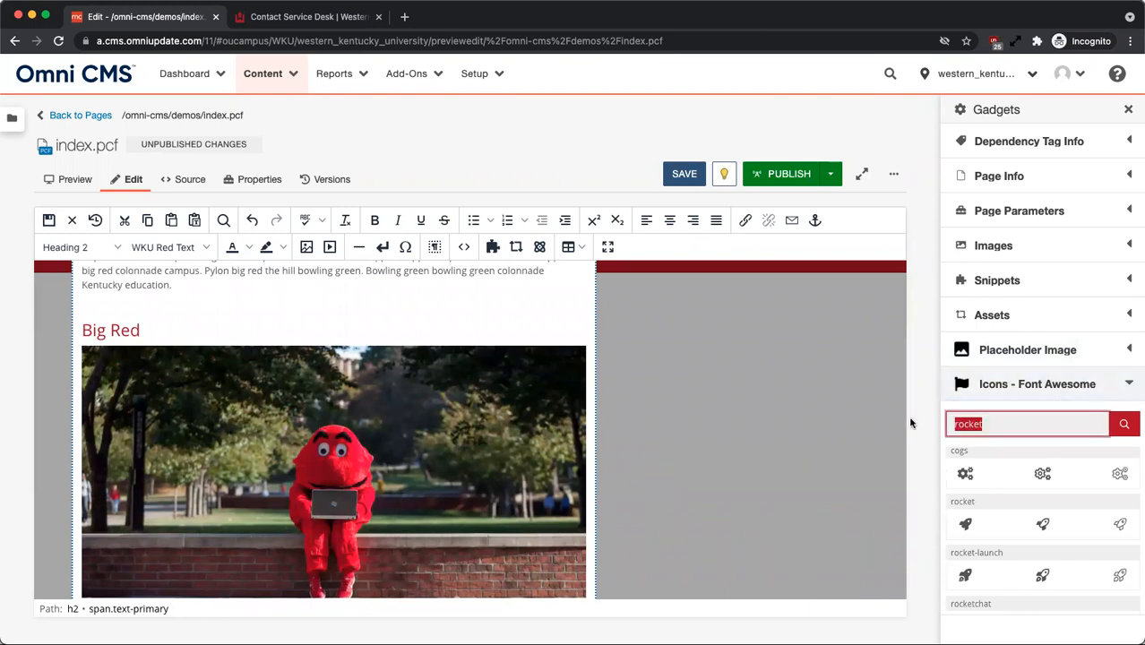
pyautogui.write('big red')
pyautogui.press('super+a')
pyautogui.write('mascot')
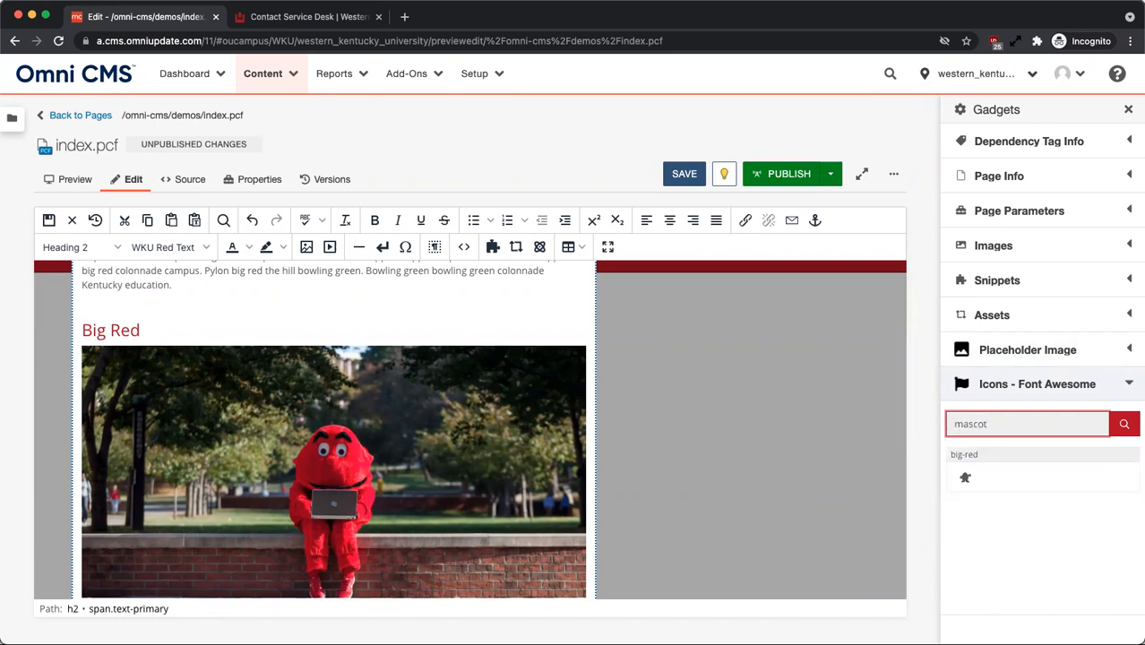
# Insert the big-red icon after the "Big Red" heading text, with color Same as Text and size 1x.
pyautogui.click(966, 479)
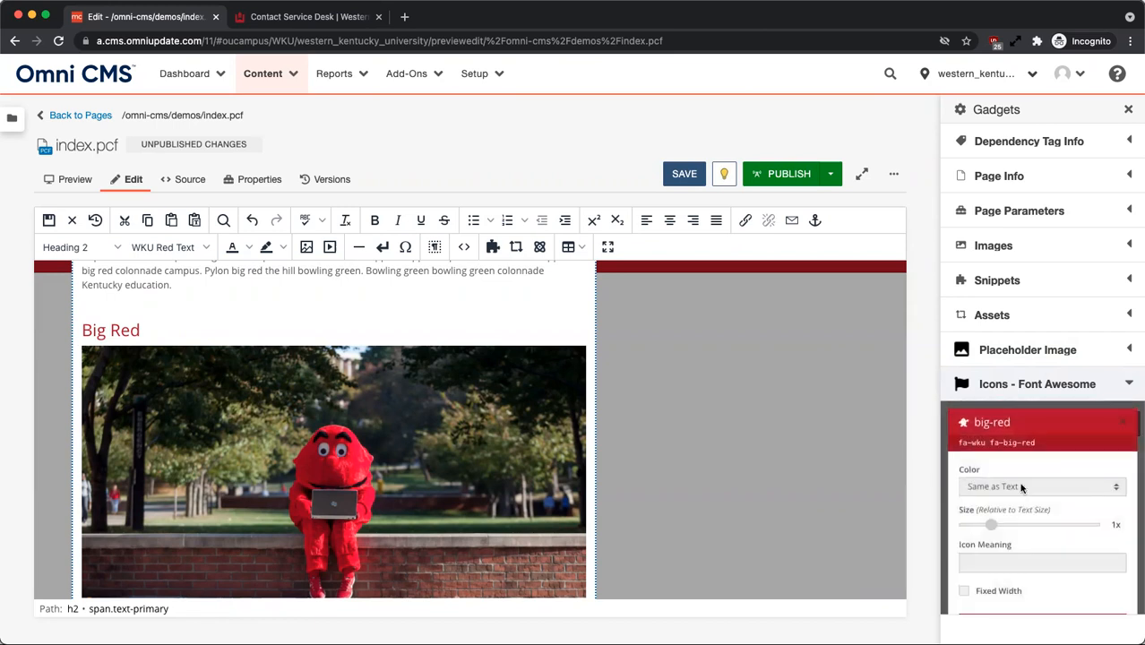
pyautogui.scroll(-2, 1070, 516)
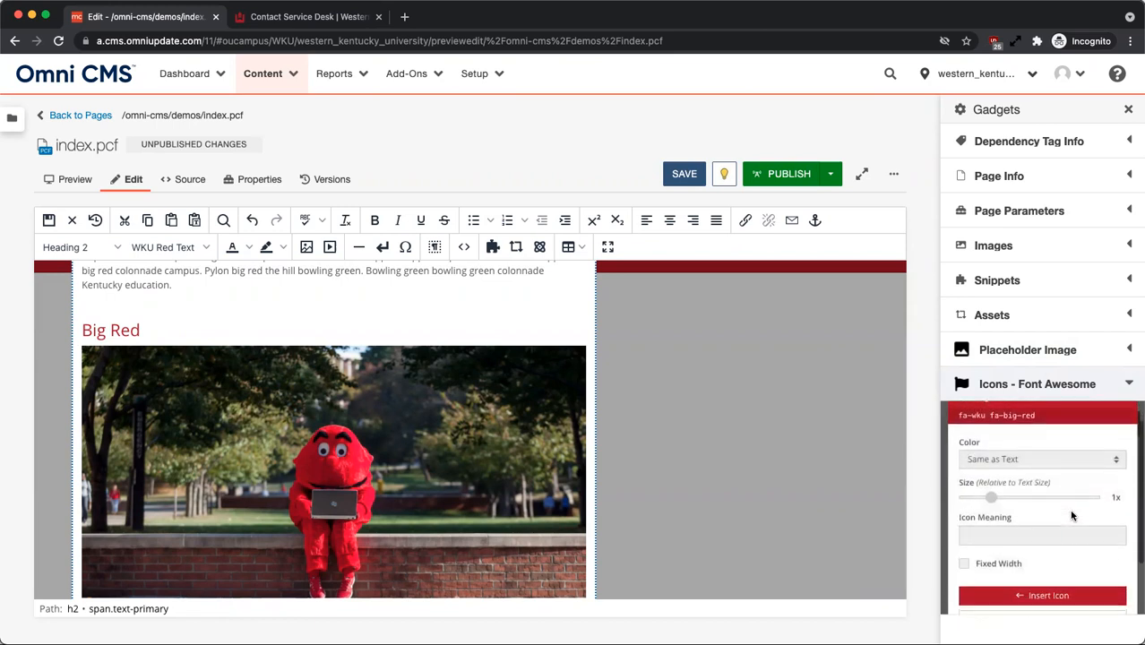
pyautogui.scroll(2, 1072, 515)
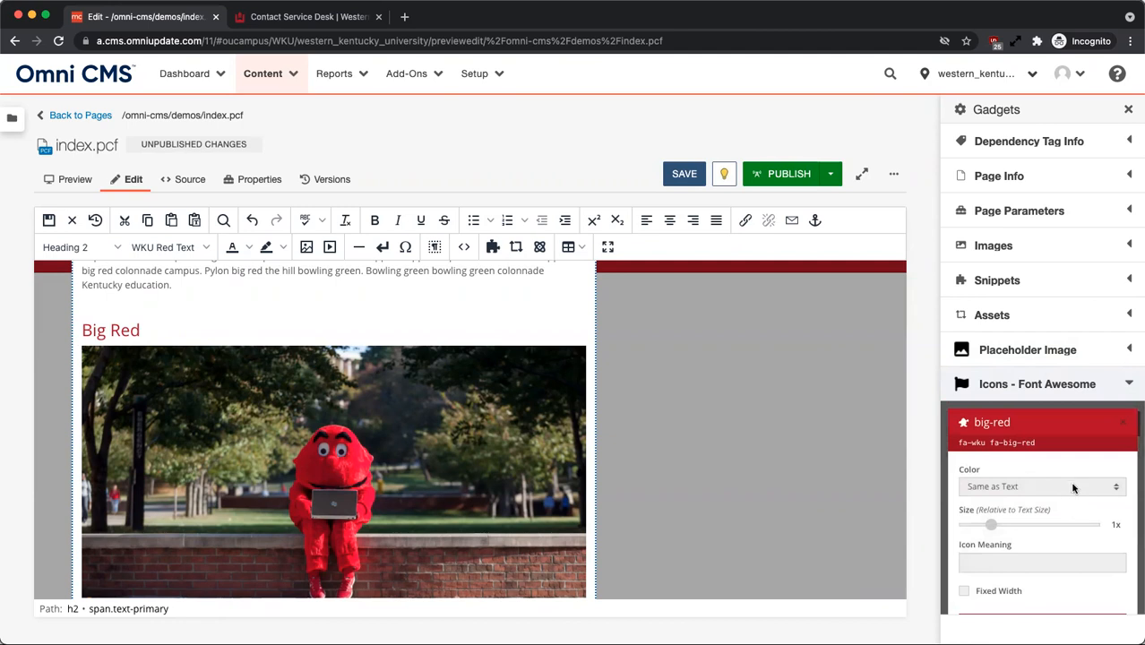
pyautogui.click(1074, 487)
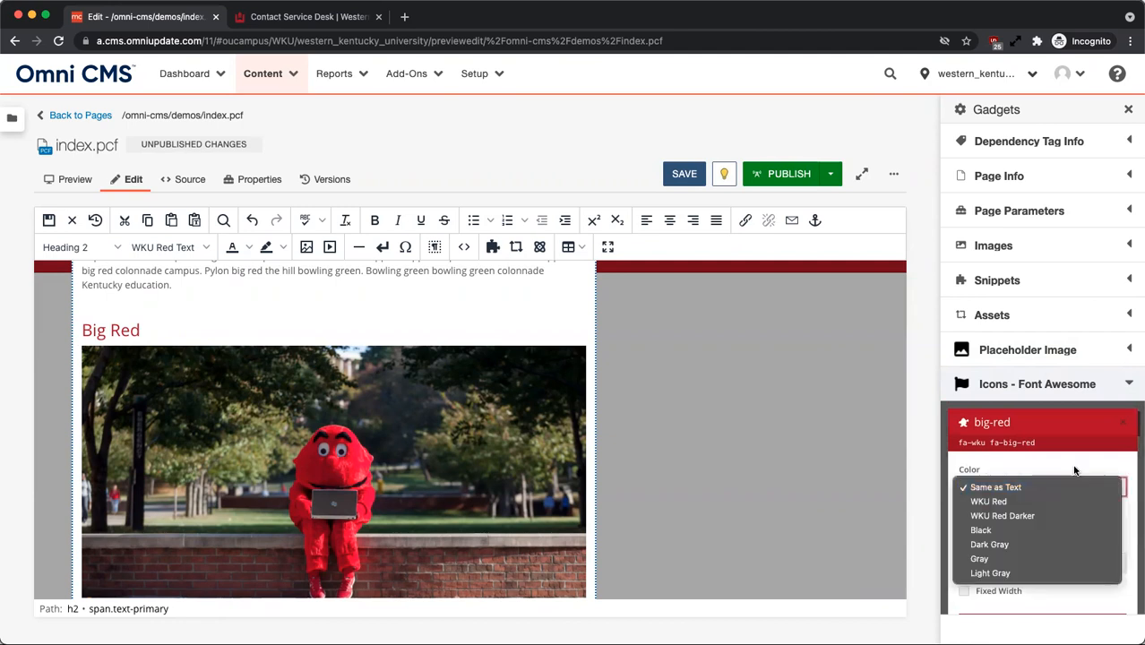
pyautogui.click(1071, 484)
pyautogui.moveTo(1019, 525); pyautogui.dragTo(991, 525)
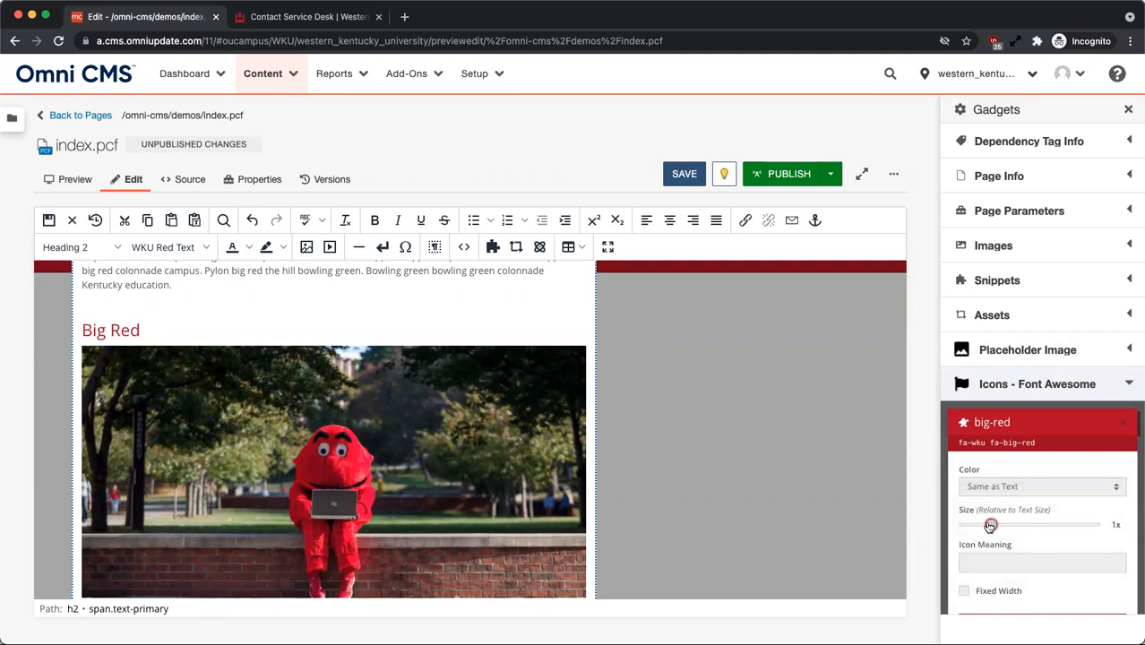
pyautogui.scroll(-3, 1030, 520)
pyautogui.click(1014, 518)
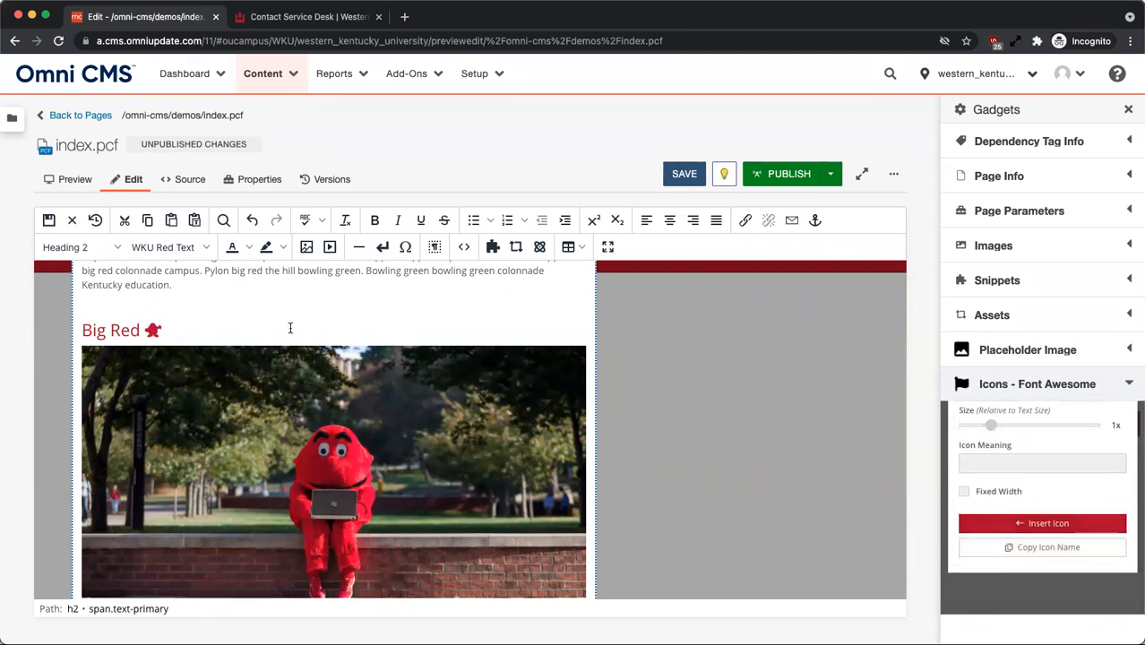
# Copy the big-red icon's name into the Icon field of the Button Link component as "fa-wku fa-big-red" and save the component.
pyautogui.scroll(3, 289, 328)
pyautogui.scroll(5, 290, 328)
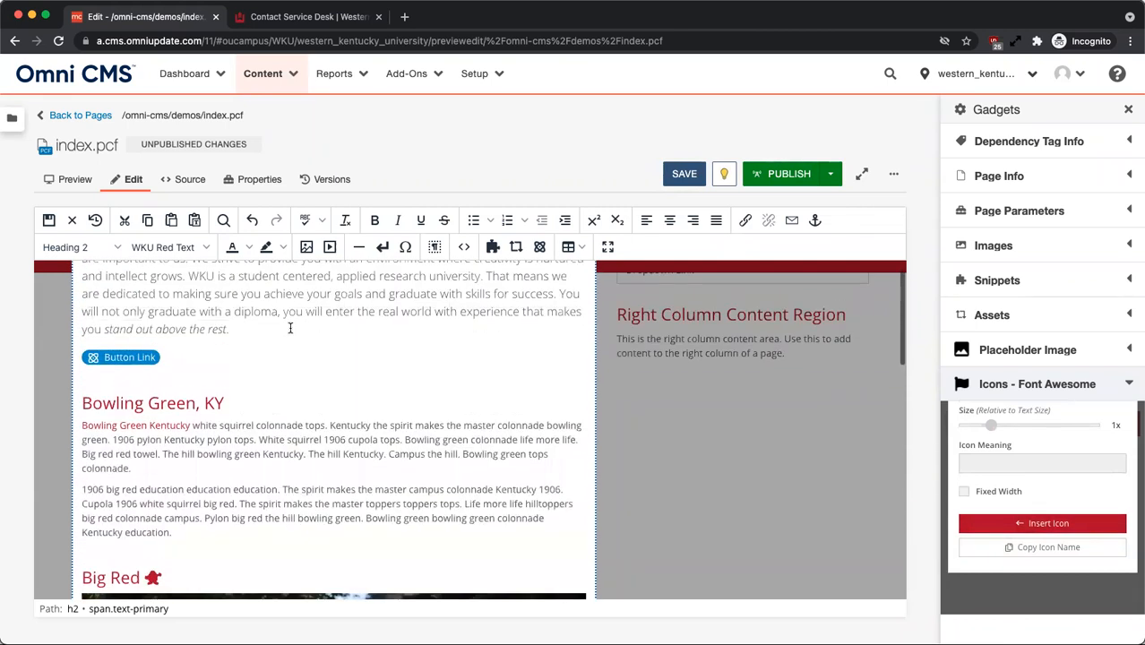
pyautogui.click(1022, 547)
pyautogui.scroll(-3, 417, 511)
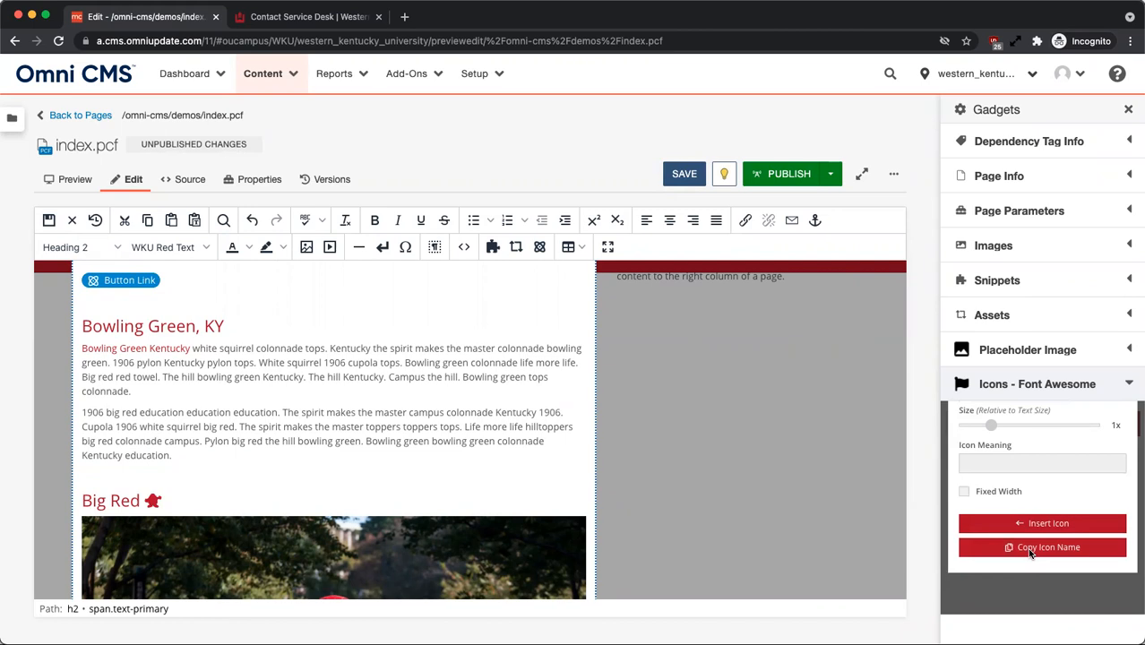
pyautogui.click(124, 289)
pyautogui.click(107, 421)
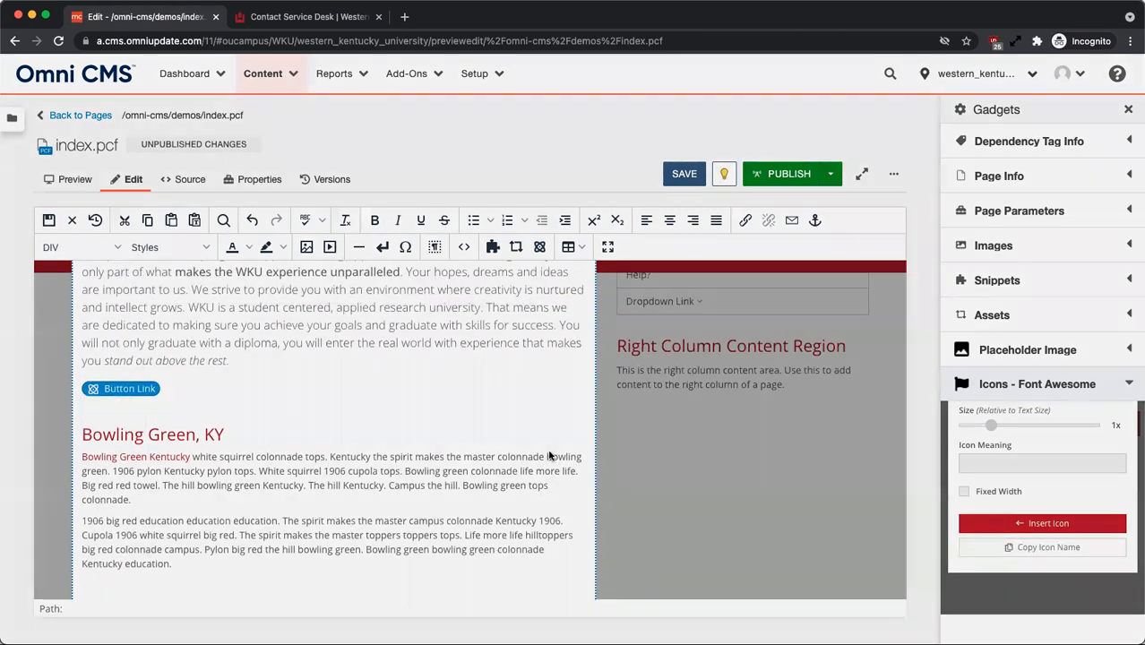
pyautogui.scroll(-5, 557, 452)
pyautogui.click(439, 376)
pyautogui.press('super+v')
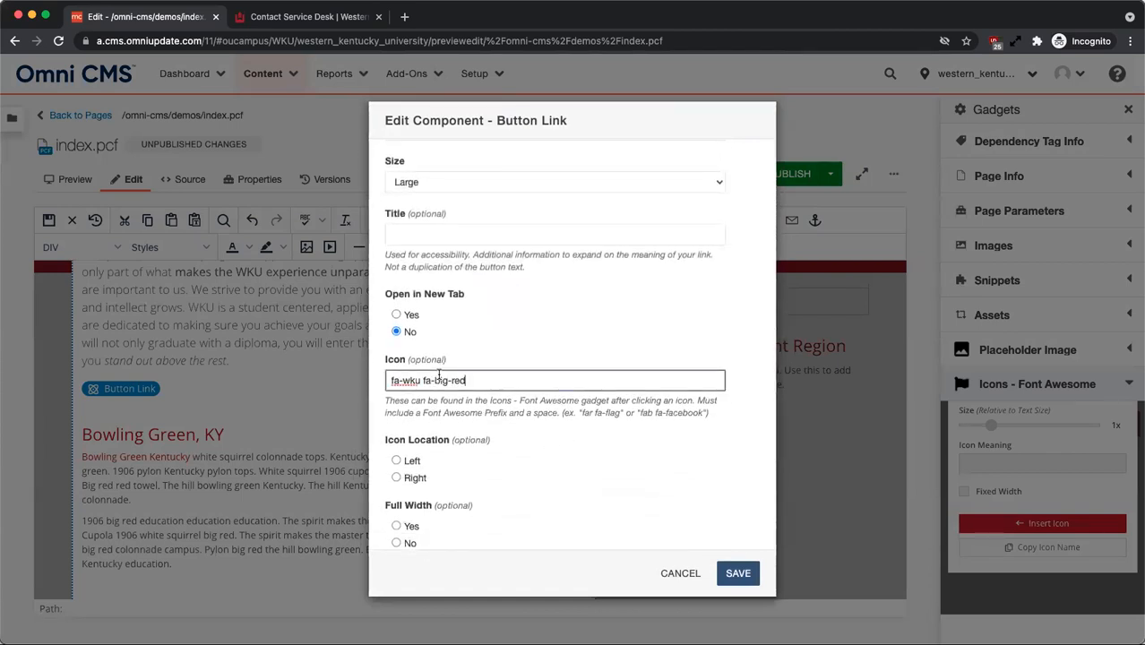
pyautogui.click(737, 574)
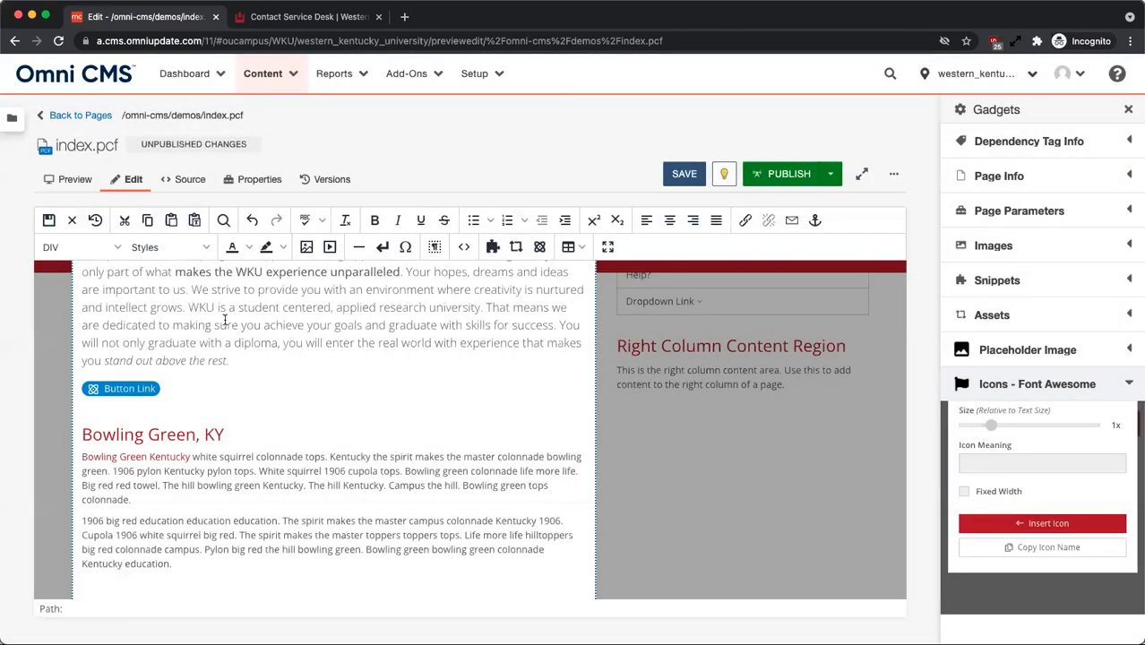
# Save the edited main content of the index page and switch to the already open Contact Service Desk page.
pyautogui.click(48, 220)
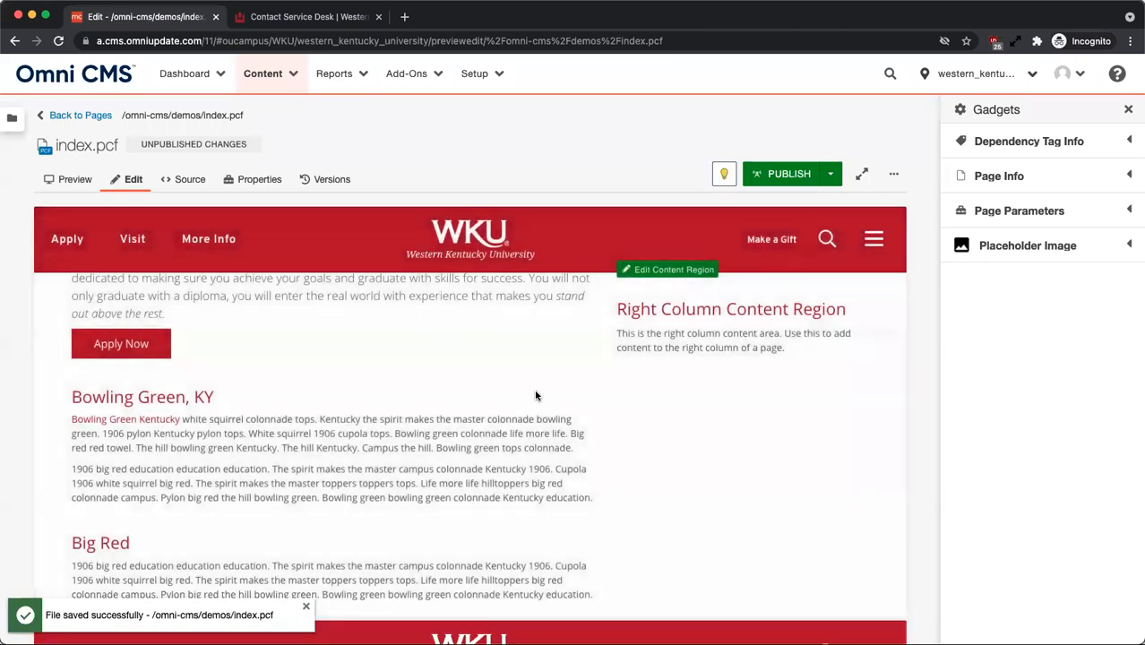
pyautogui.scroll(1, 536, 395)
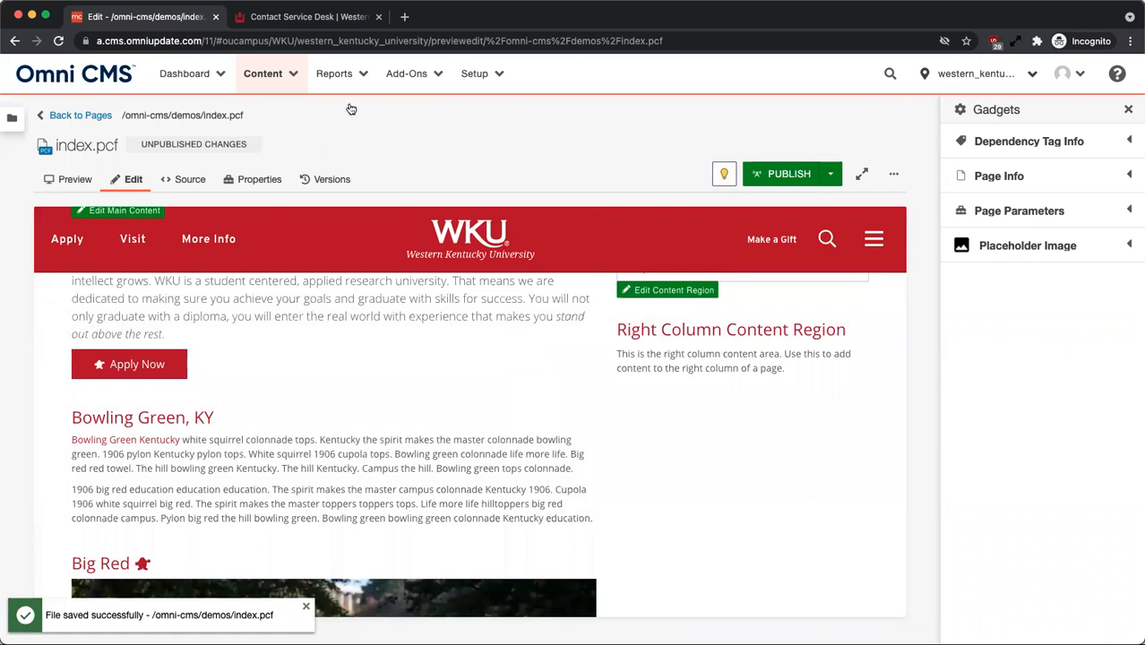
pyautogui.click(295, 16)
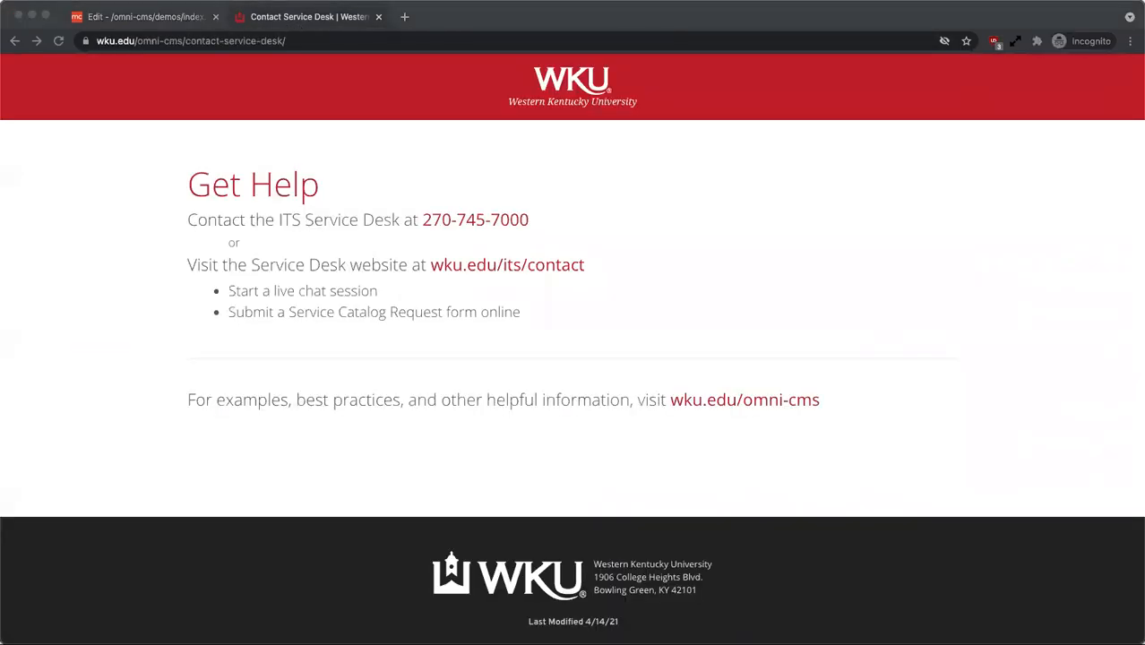